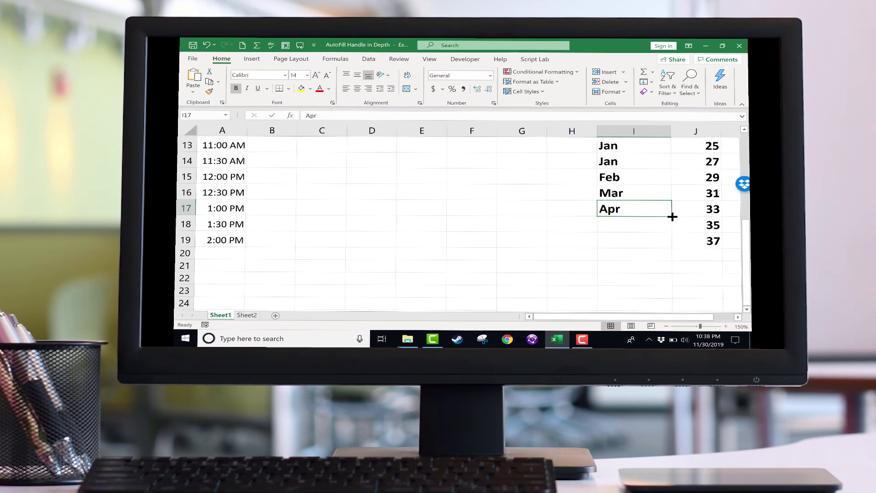
Extend the month list below Apr in column I with May and Jun
left_click_drag(673, 217, 671, 244)
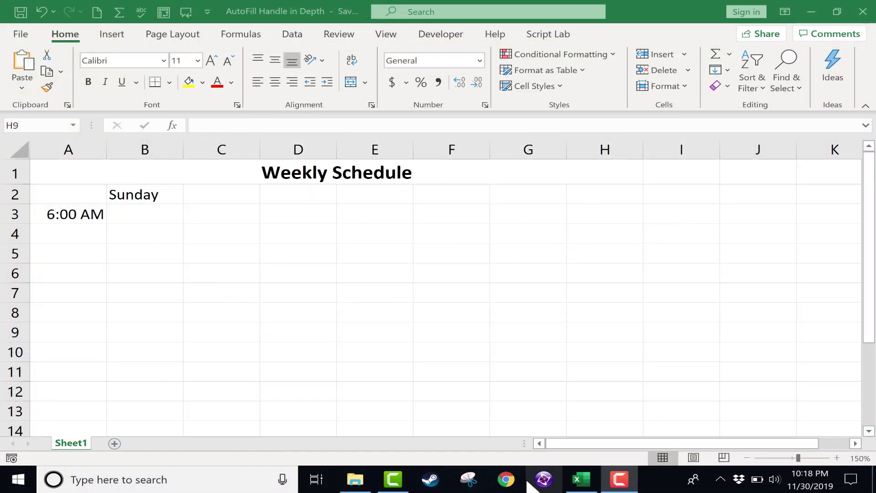
left_click(673, 179)
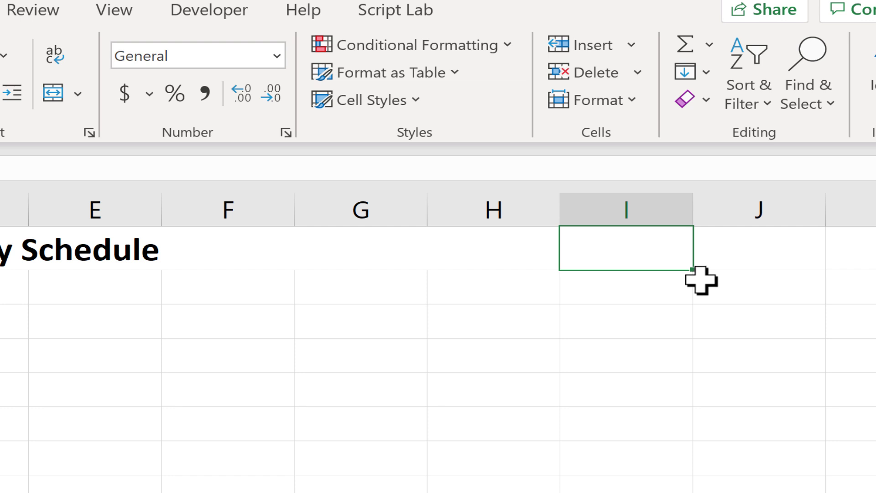
left_click(473, 294)
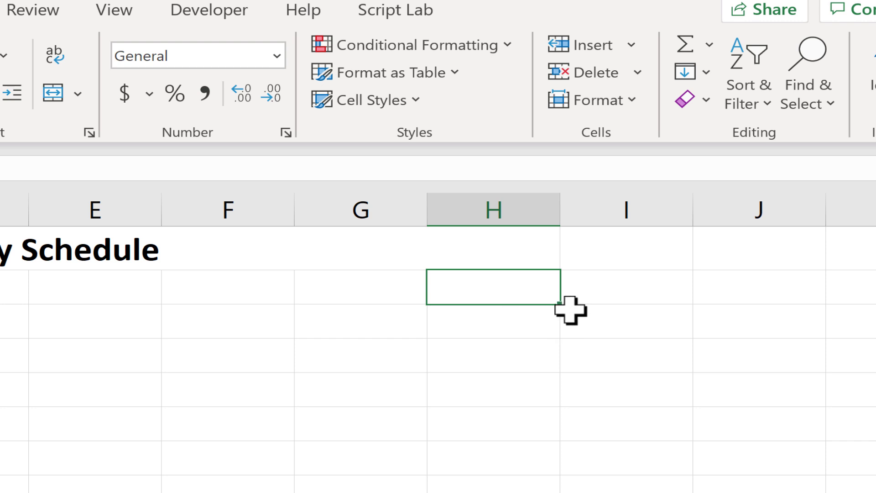
left_click(356, 258)
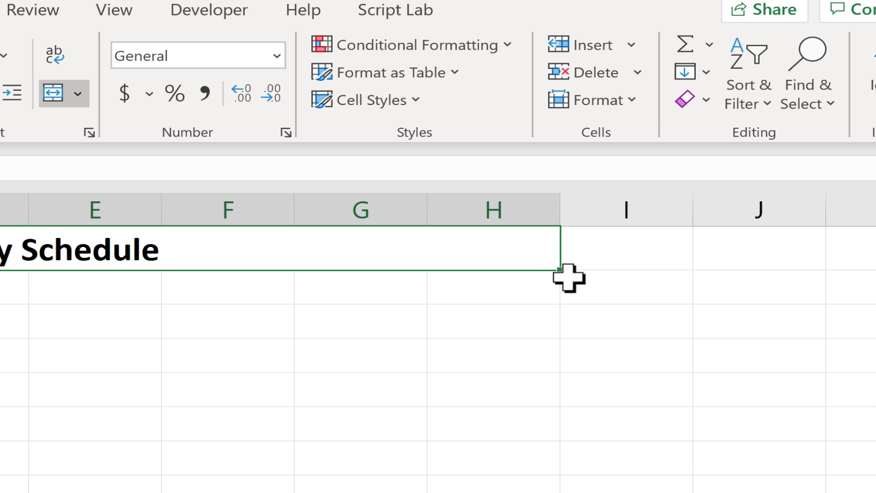
left_click(372, 357)
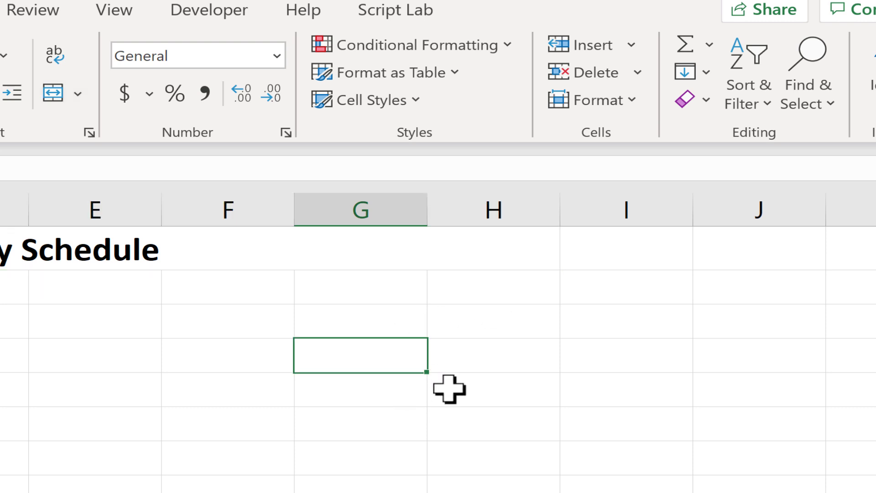
left_click(662, 259)
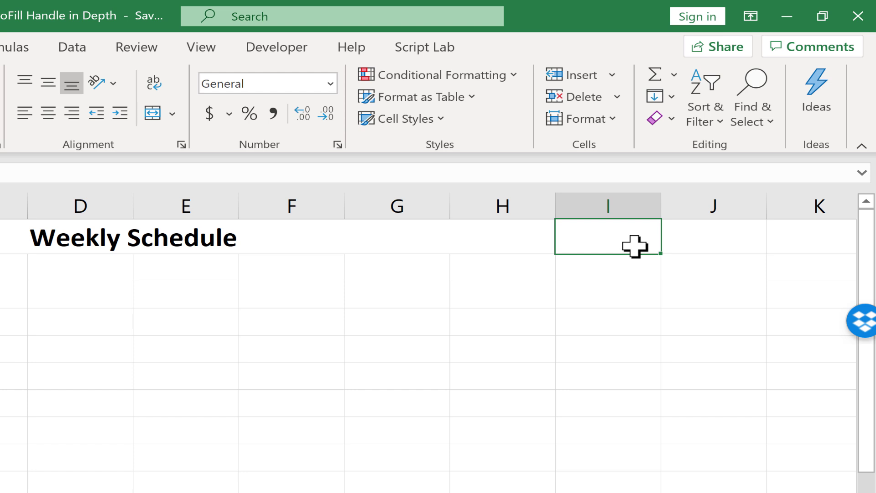
Enter a person's name in cell I1 and AutoFit column I to its width
left_click(505, 317)
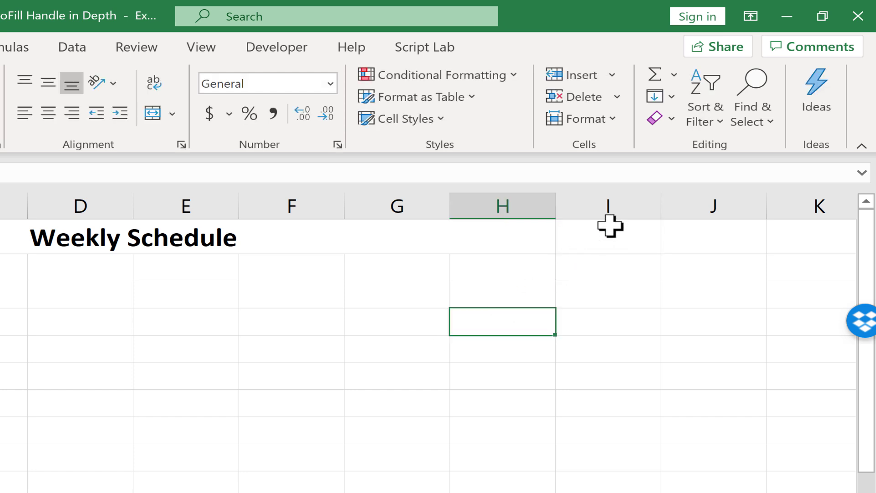
left_click(611, 236)
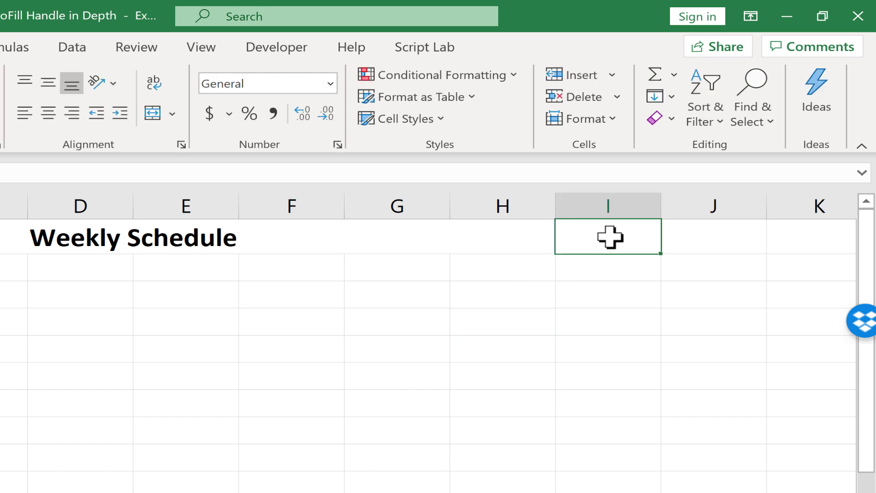
type("Jason Smith")
key("Return")
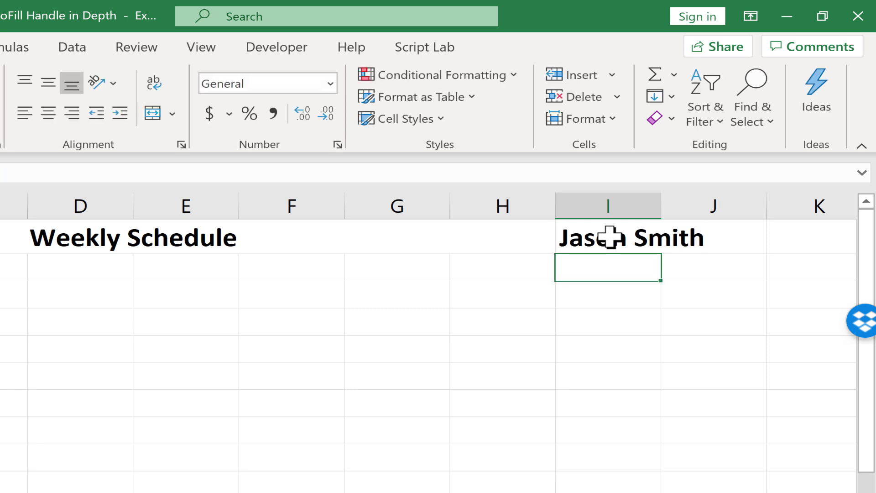
double_click(658, 204)
Copy the name down column I to row 11, then undo the copies
left_click(655, 238)
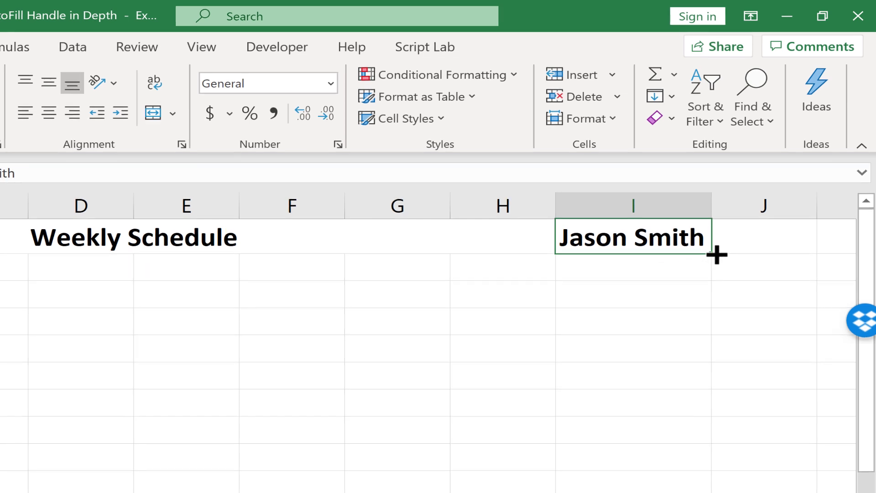
left_click_drag(717, 256, 717, 351)
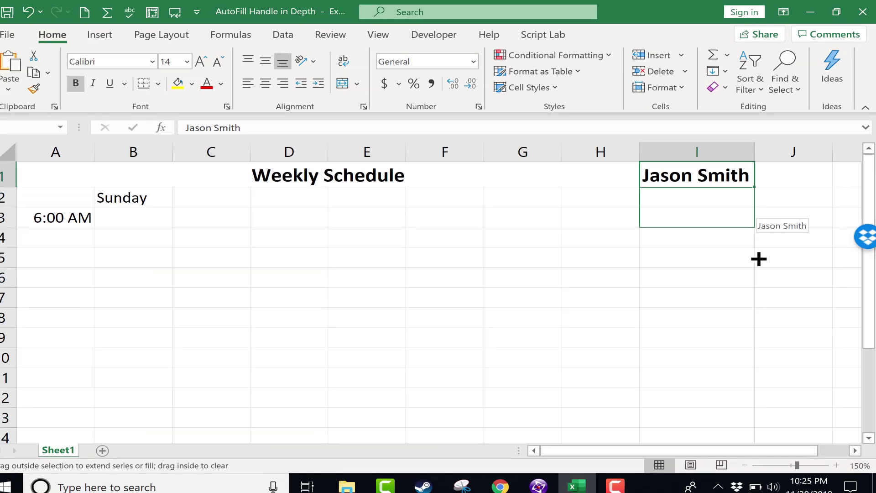
left_click_drag(759, 259, 745, 375)
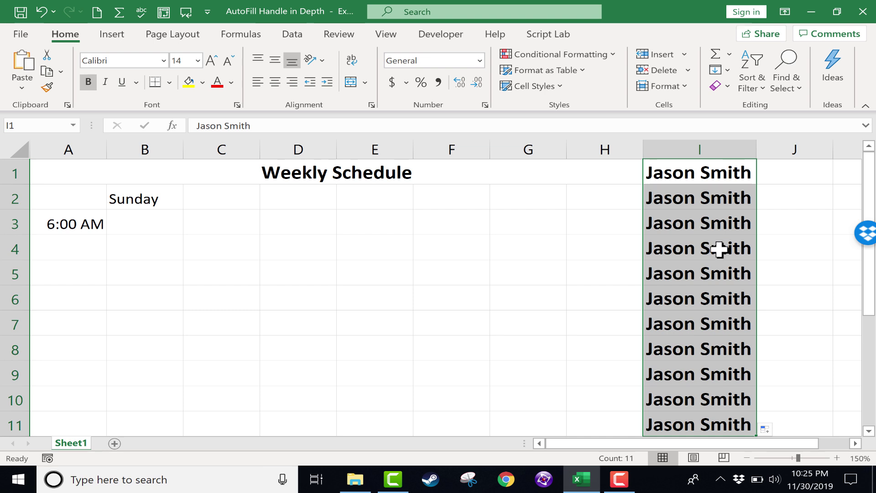
scroll(720, 264, "down", 1)
scroll(720, 264, "down", 3)
scroll(720, 249, "up", 4)
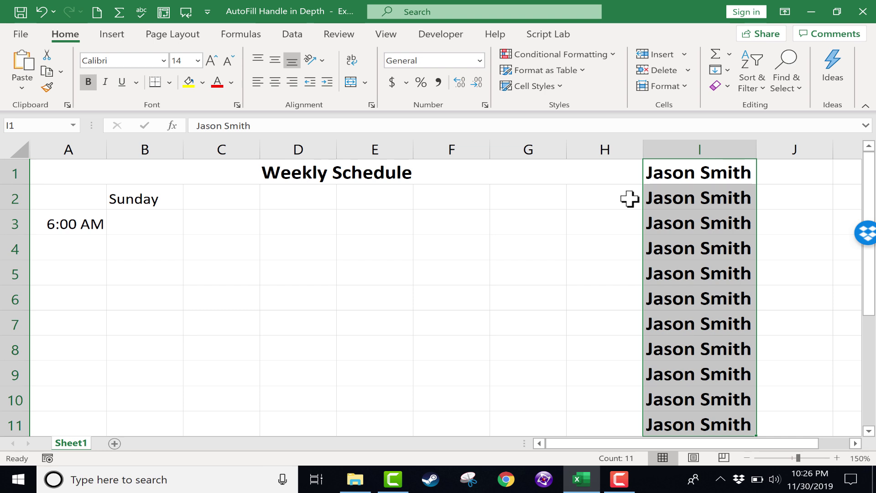
key("ctrl+z")
key("Down")
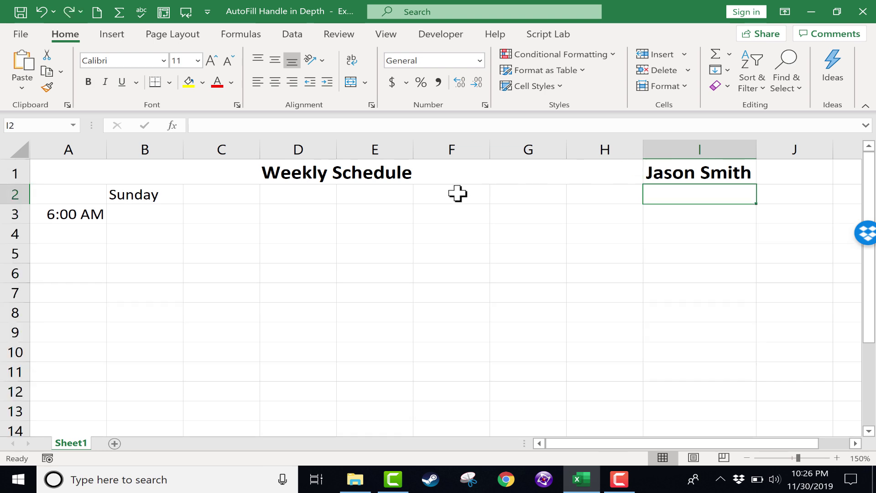
Copy the merged Weekly Schedule title down into row 2, then undo it
left_click(390, 173)
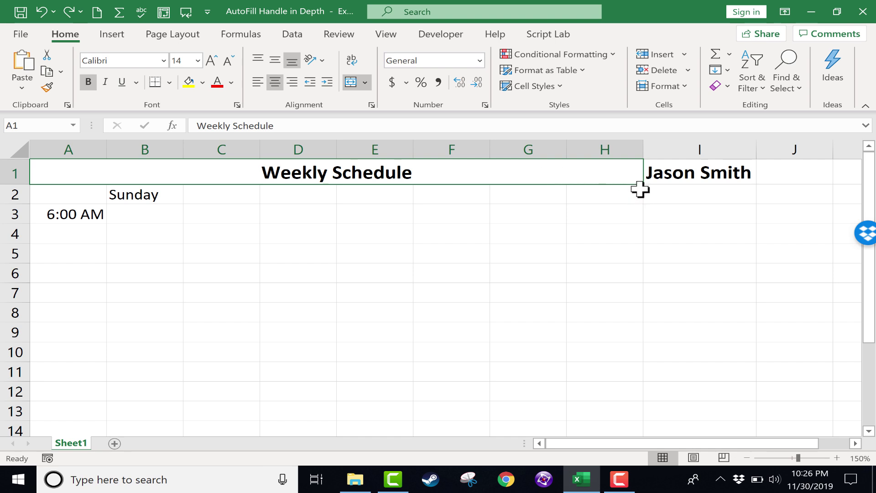
left_click_drag(643, 185, 645, 208)
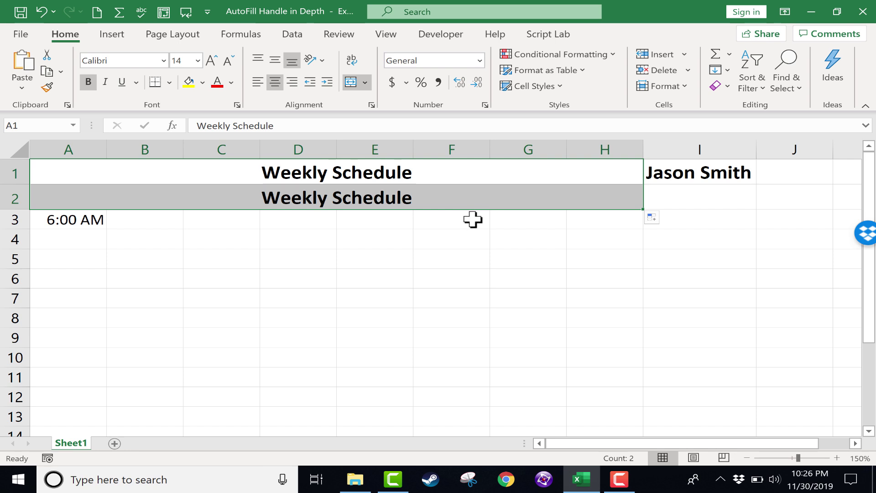
key("ctrl+z")
left_click(783, 187)
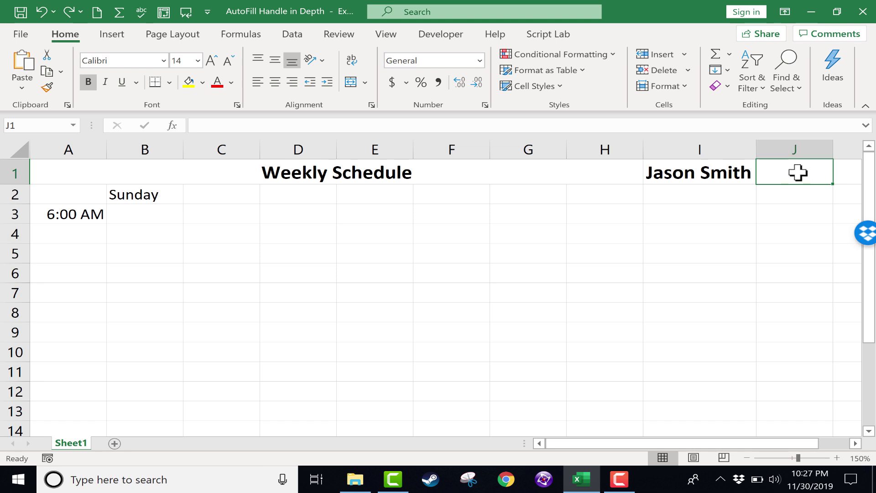
Enter 1 in cell J1
type("1")
left_click(803, 209)
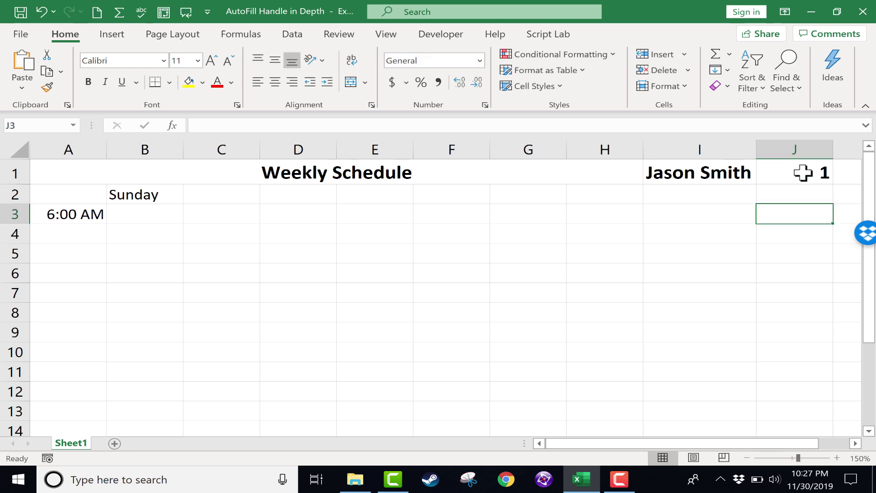
left_click(804, 172)
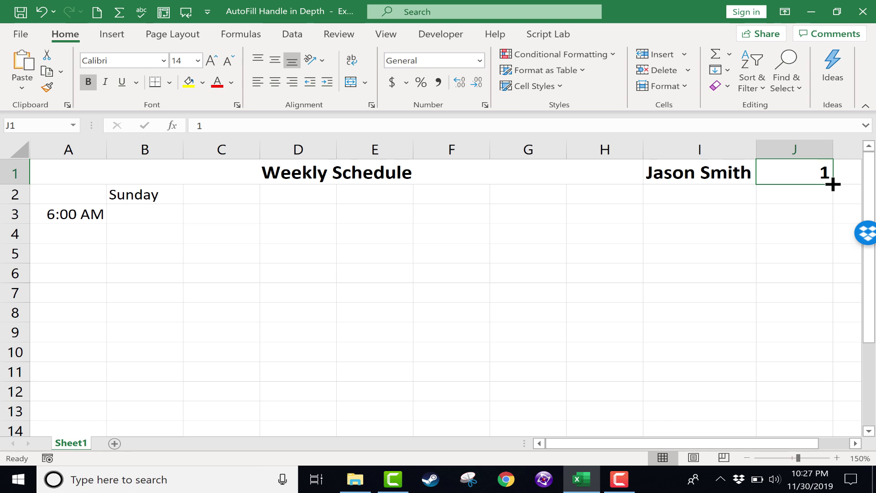
Fill the 1 down column J to rows 10 and 9, undoing each fill
left_click_drag(833, 187, 830, 361)
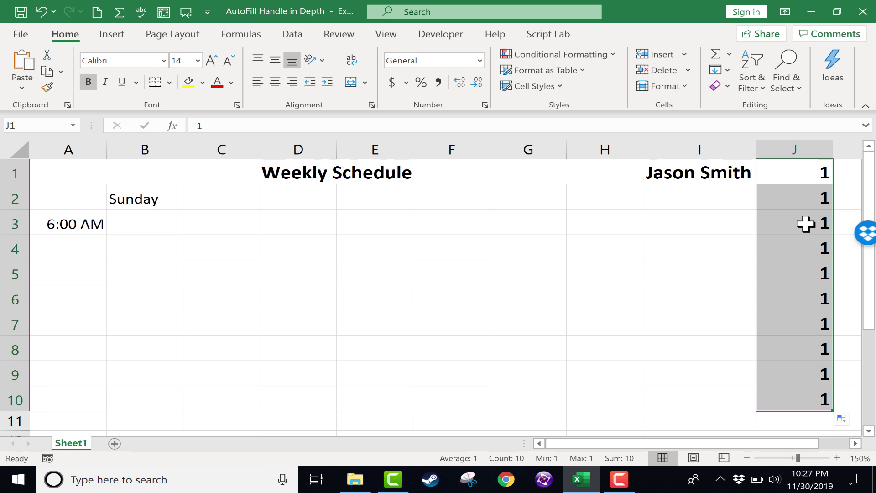
key("ctrl+z")
left_click_drag(833, 185, 808, 361)
key("ctrl+z")
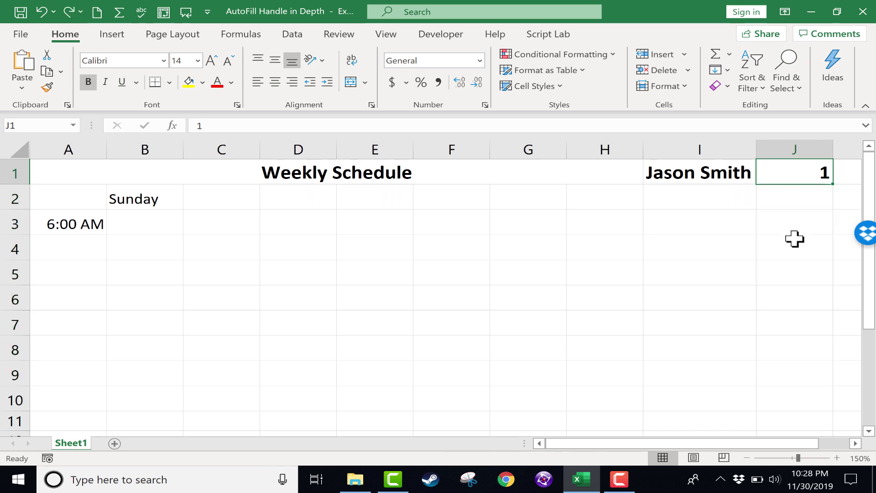
left_click(805, 214)
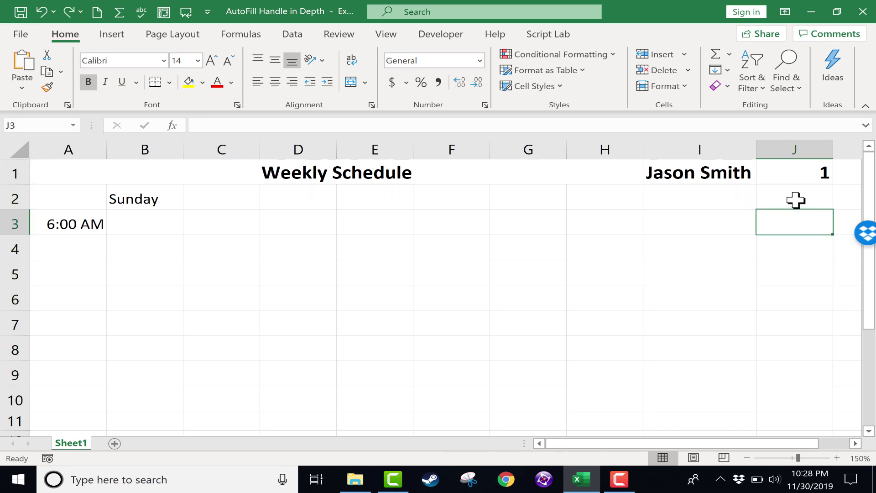
Enter 2 in J2 and 3 in J3 below the 1
left_click(795, 199)
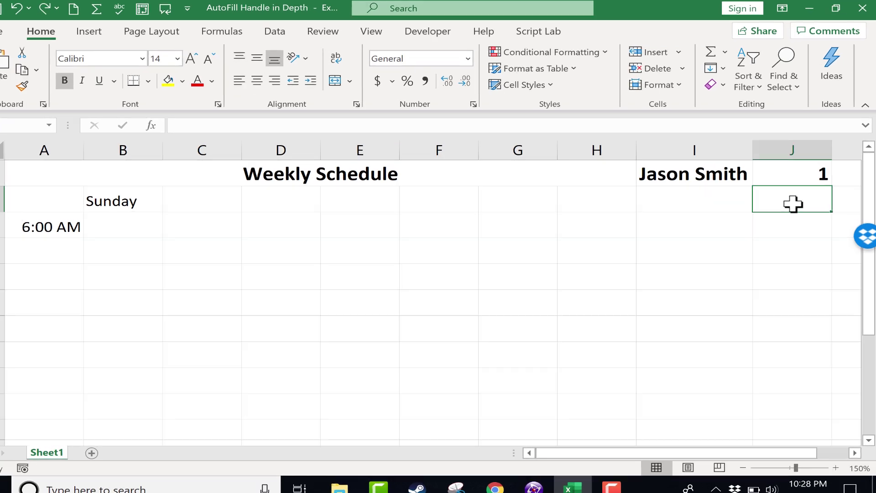
type("2")
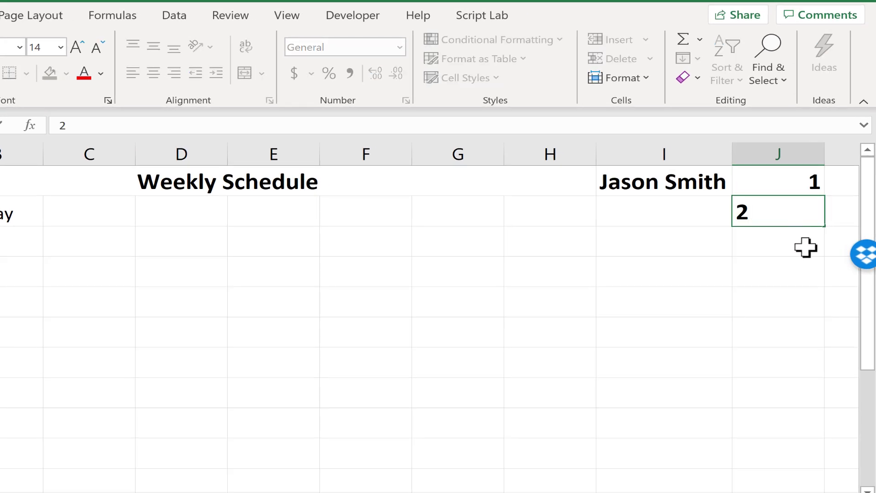
key("Return")
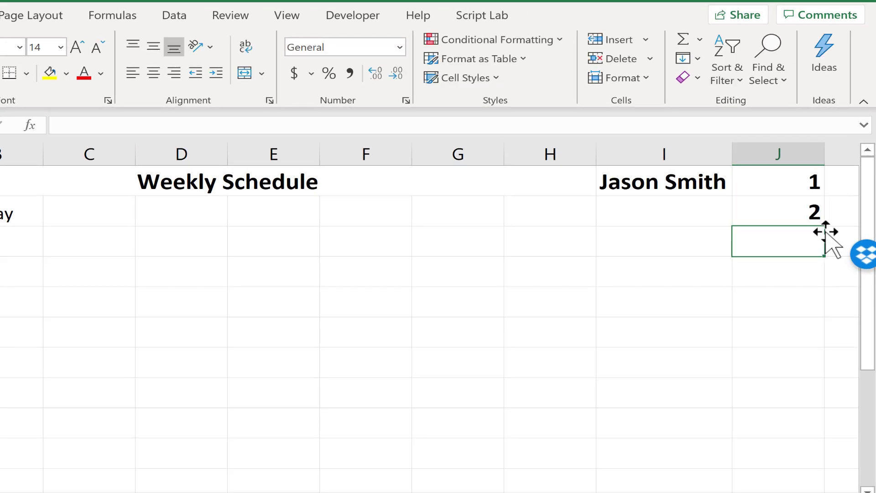
double_click(817, 242)
type("3")
key("Return")
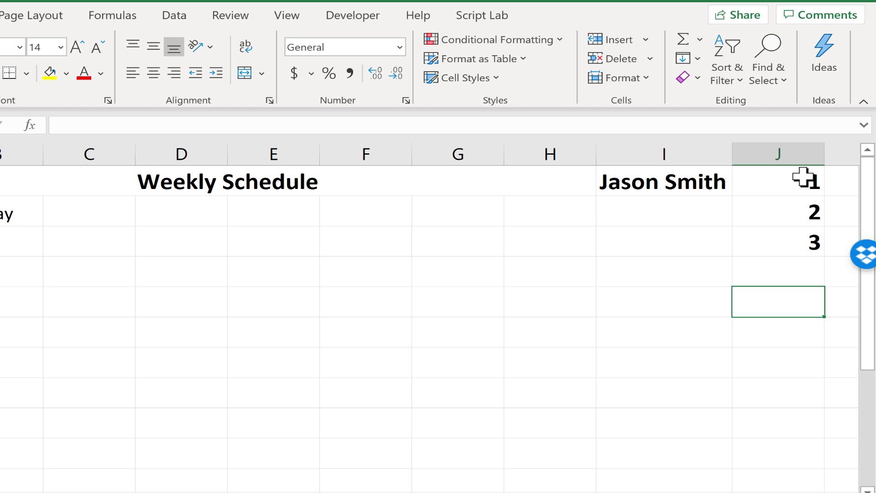
Extend the 1, 2, 3 series in J1:J3 down to 10
left_click_drag(804, 177, 794, 255)
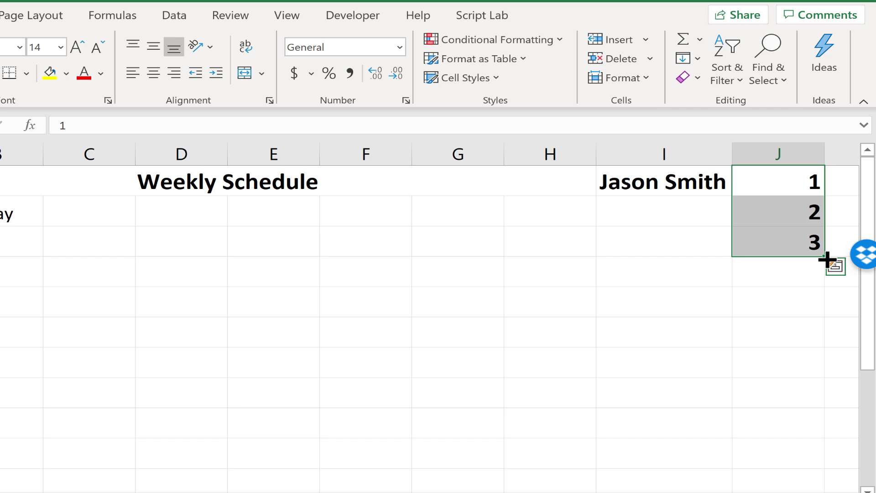
left_click_drag(827, 262, 819, 471)
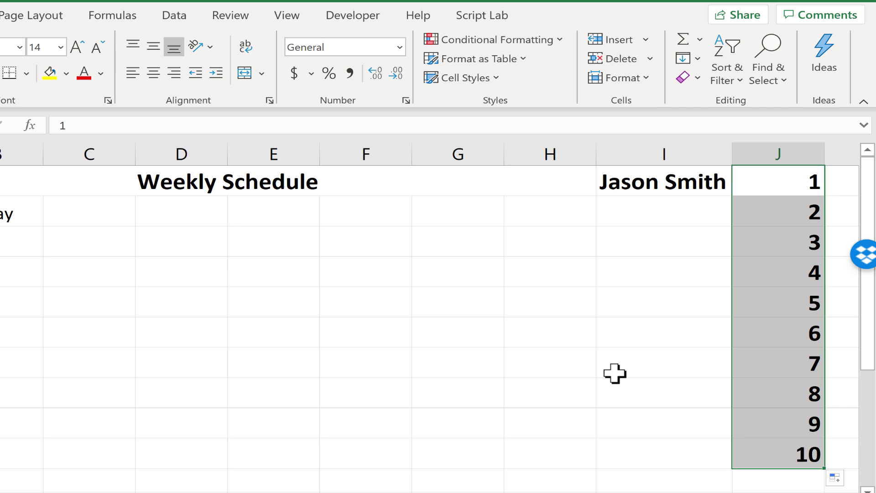
left_click(712, 280)
Clear the values 2 through 10 from J2:J10
left_click_drag(797, 214, 785, 456)
key("Delete")
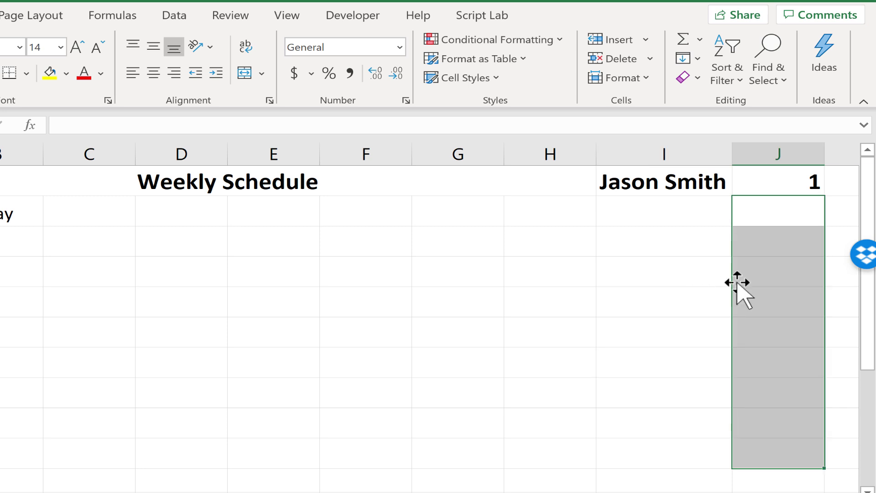
left_click(644, 255)
Enter 3, 5 and 7 in J2, J3 and J4
left_click(798, 218)
type("3")
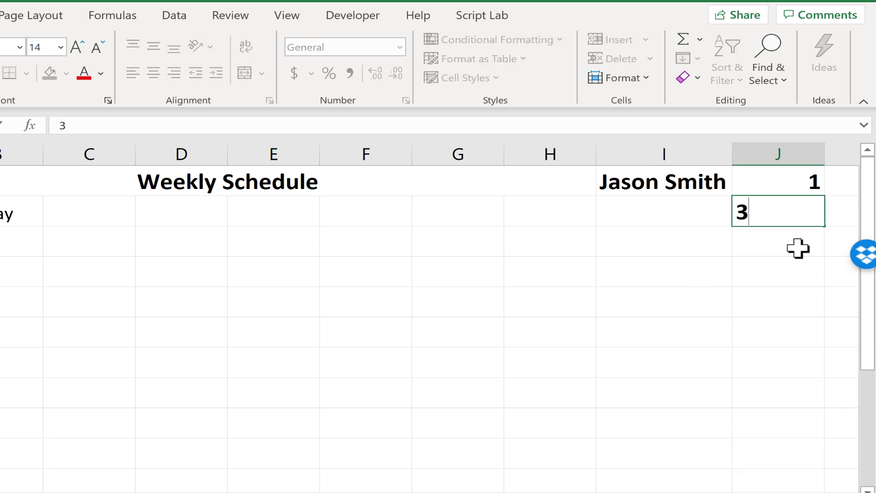
key("Return")
type("5")
key("Return")
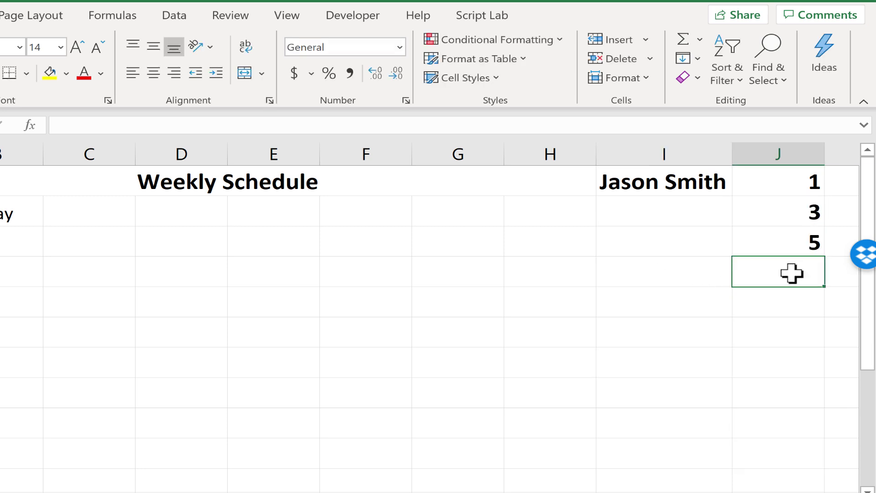
type("7")
key("Return")
Fill the odd-number series down column J to 21, then undo the fill
left_click_drag(793, 187, 794, 303)
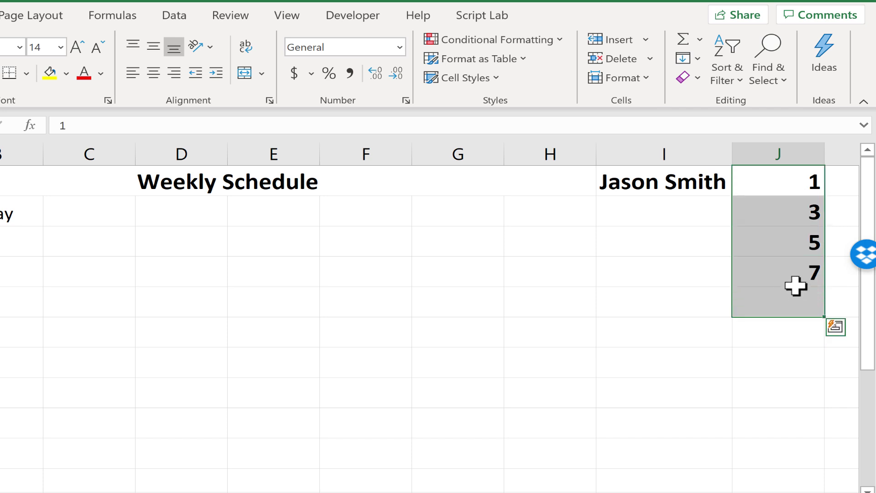
left_click(683, 254)
left_click_drag(790, 184, 793, 488)
left_click(632, 389)
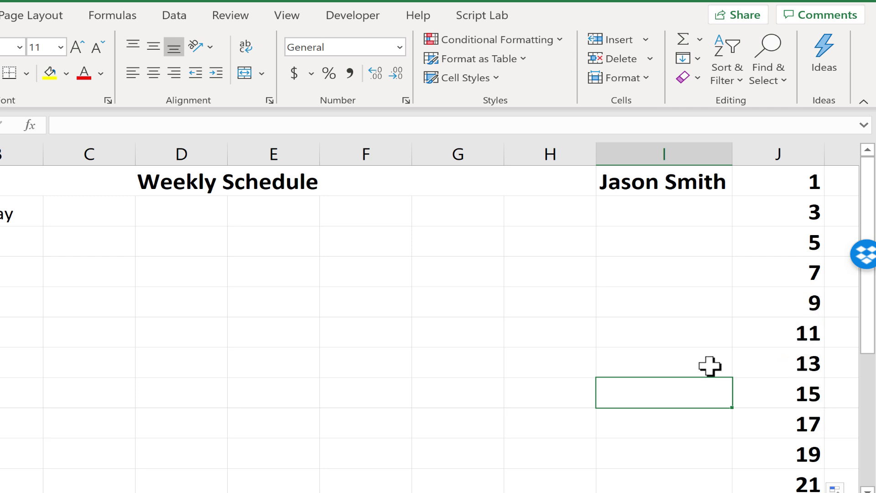
key("ctrl+z")
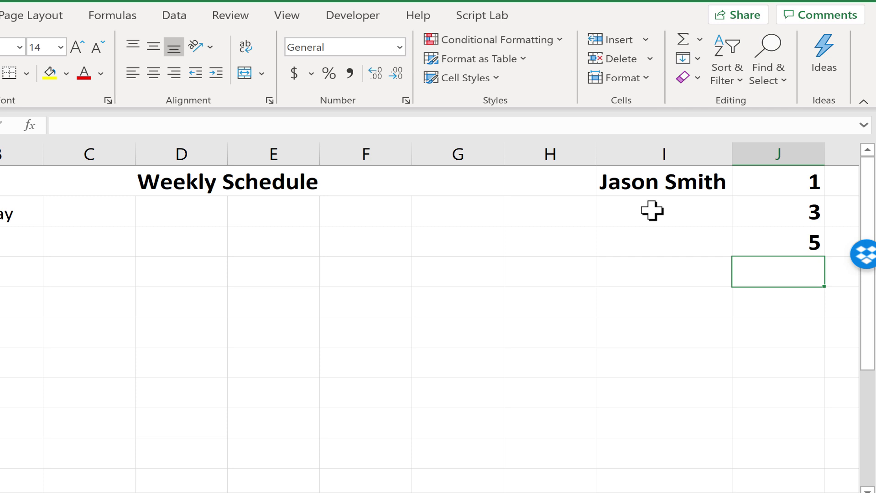
key("Up")
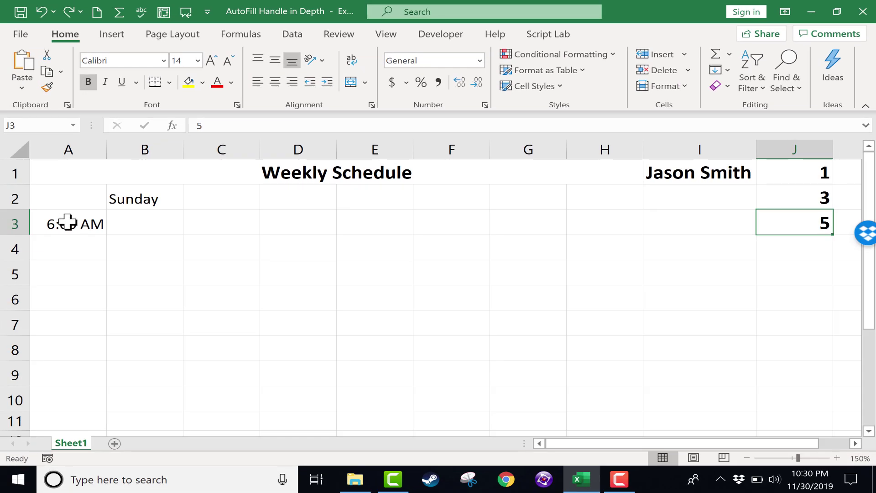
left_click(69, 223)
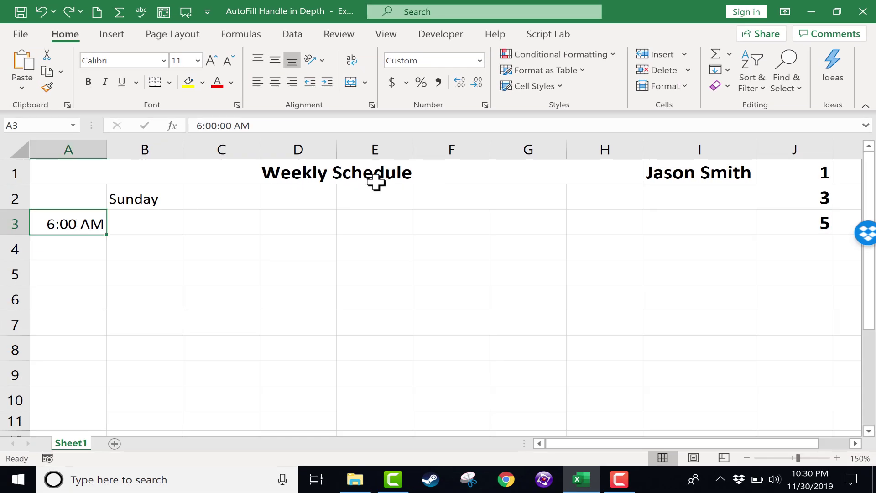
left_click(133, 200)
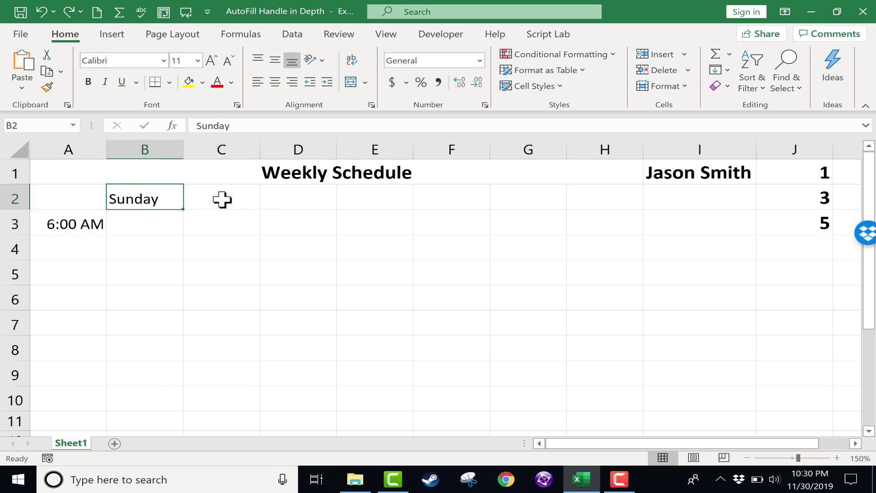
key("Down")
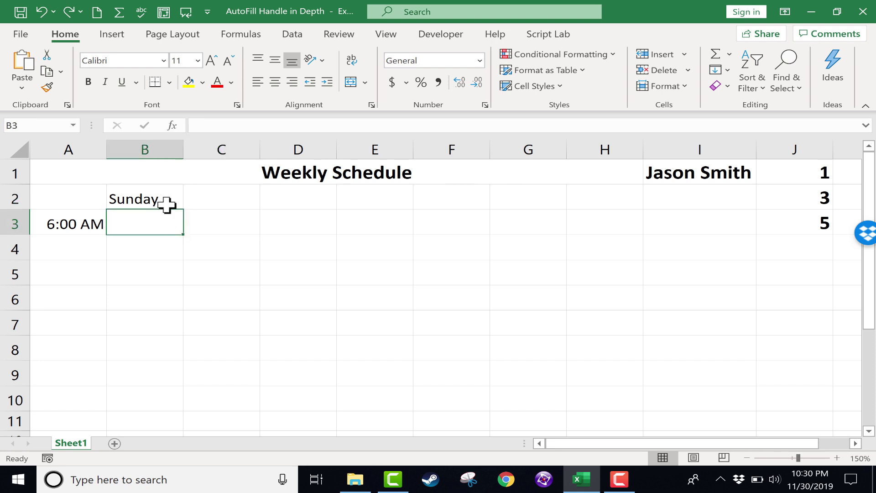
left_click(125, 200)
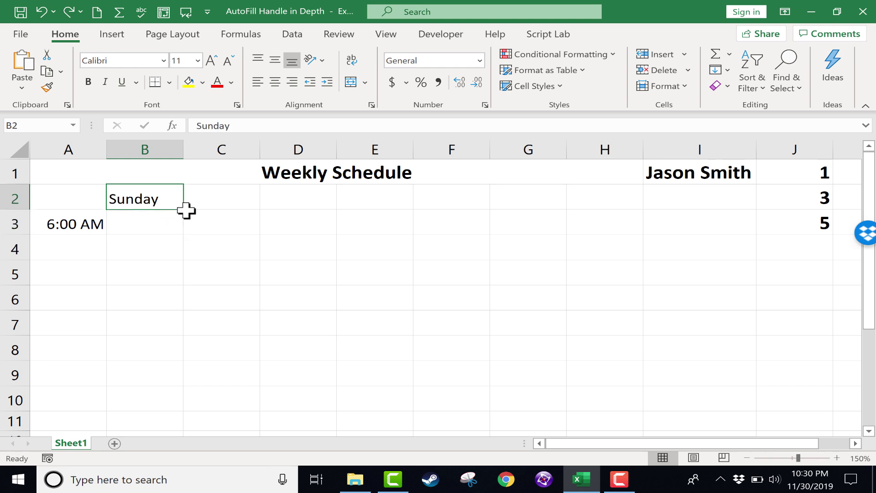
left_click_drag(183, 209, 645, 208)
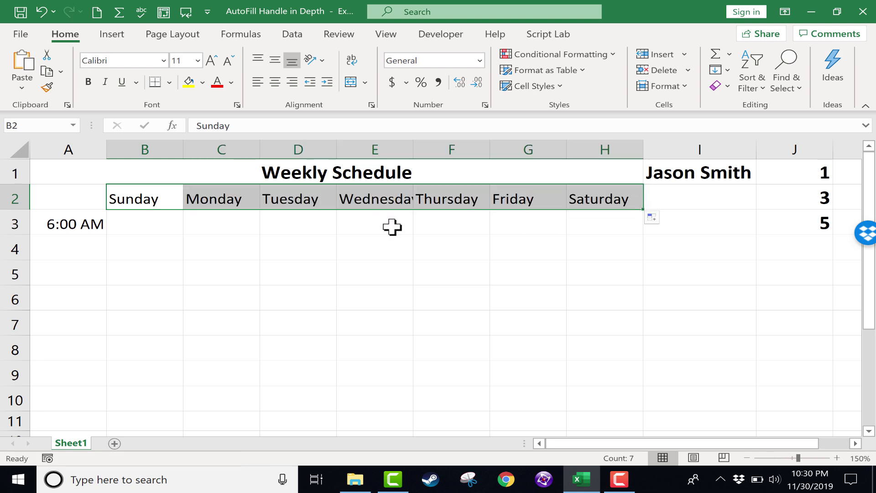
left_click(160, 198)
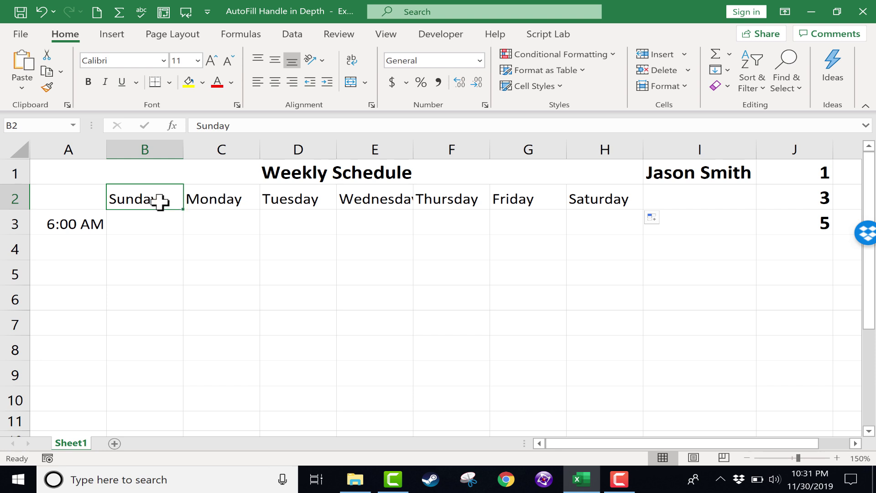
key("ctrl+z")
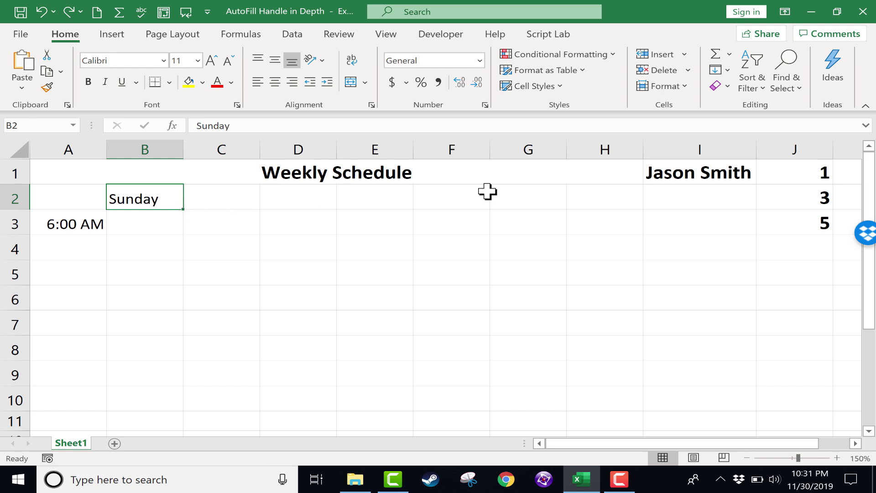
Copy the name in I1 down to I6 and fill row 2 with Sunday through Saturday
left_click(694, 176)
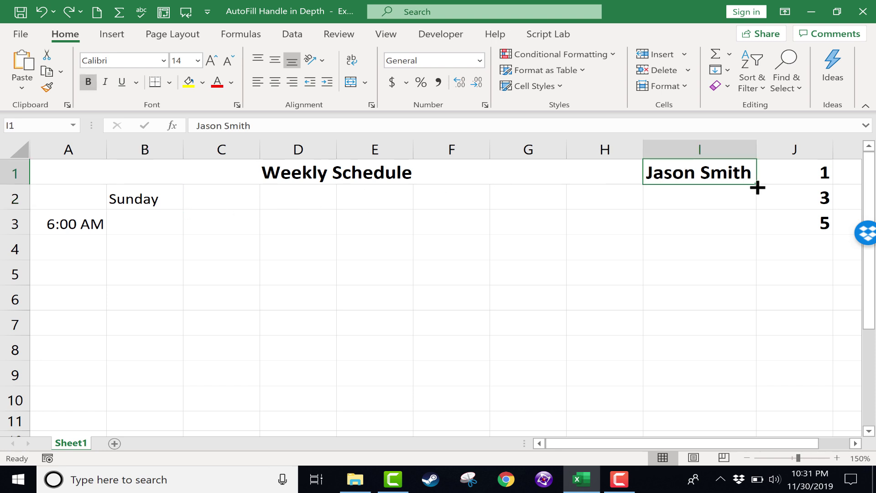
left_click_drag(758, 190, 760, 301)
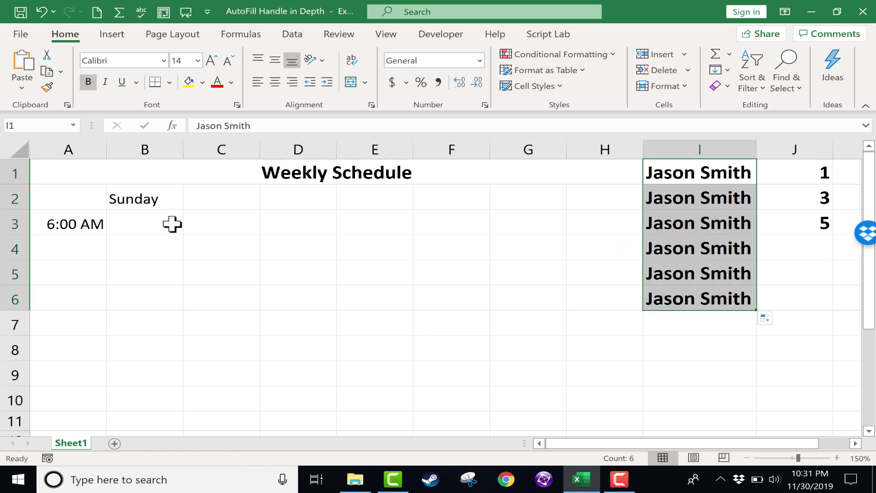
left_click(152, 198)
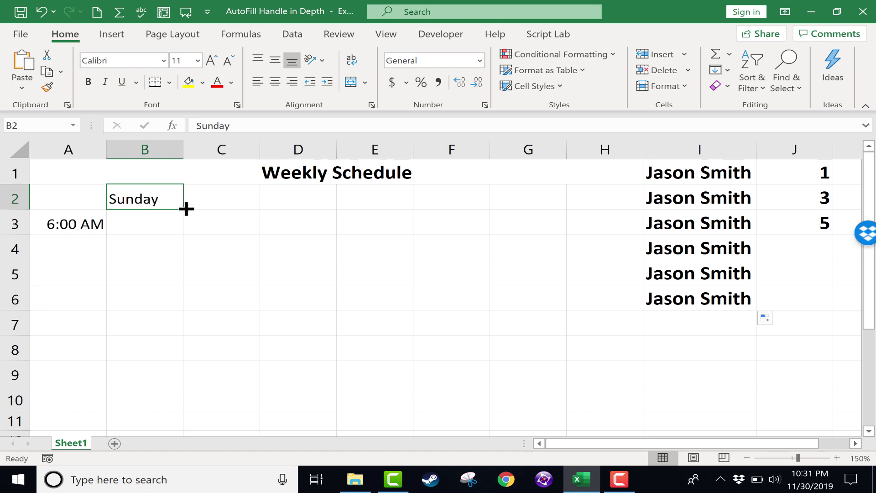
key("ctrl")
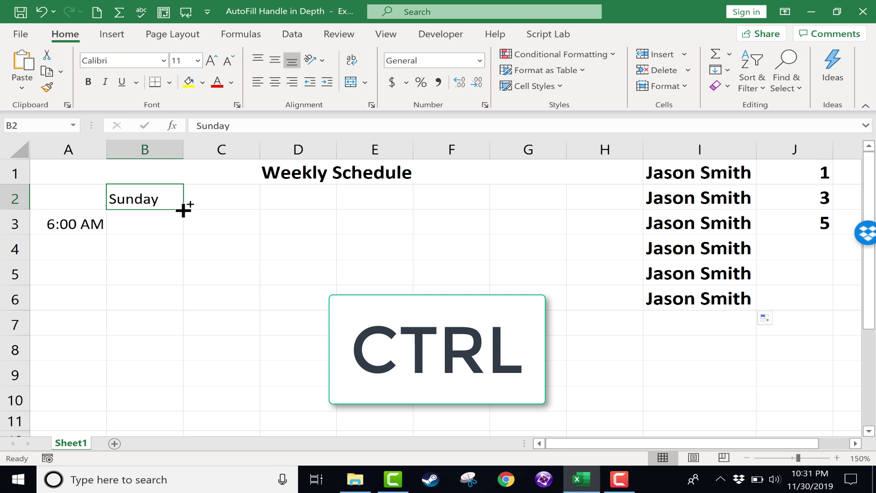
left_click_drag(184, 209, 601, 203)
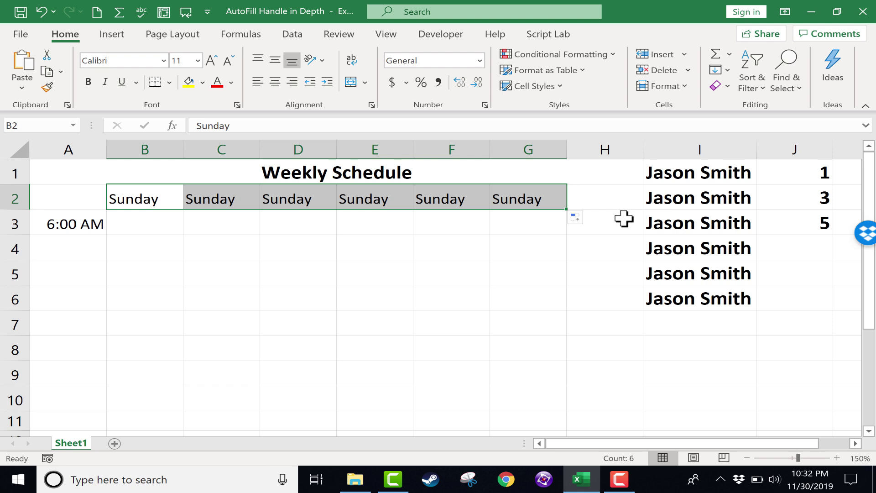
key("ctrl+z")
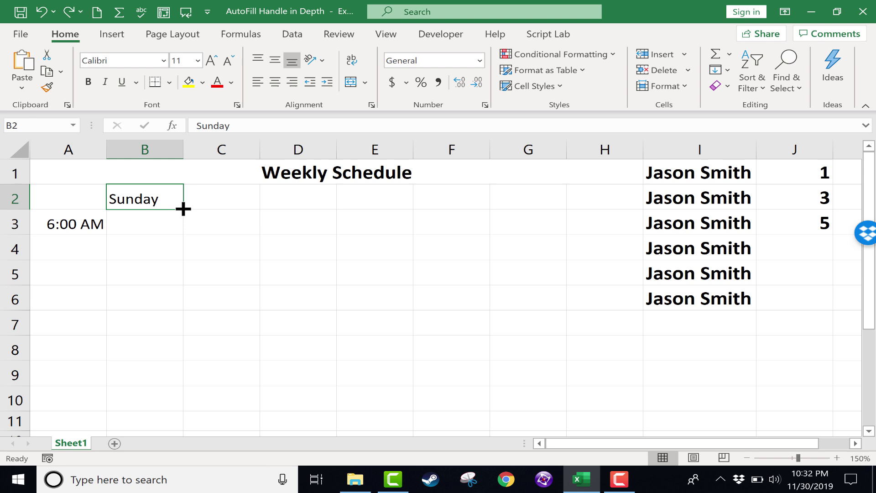
left_click_drag(186, 210, 589, 192)
Clear the copied names from I2 through I6
left_click_drag(683, 198, 691, 297)
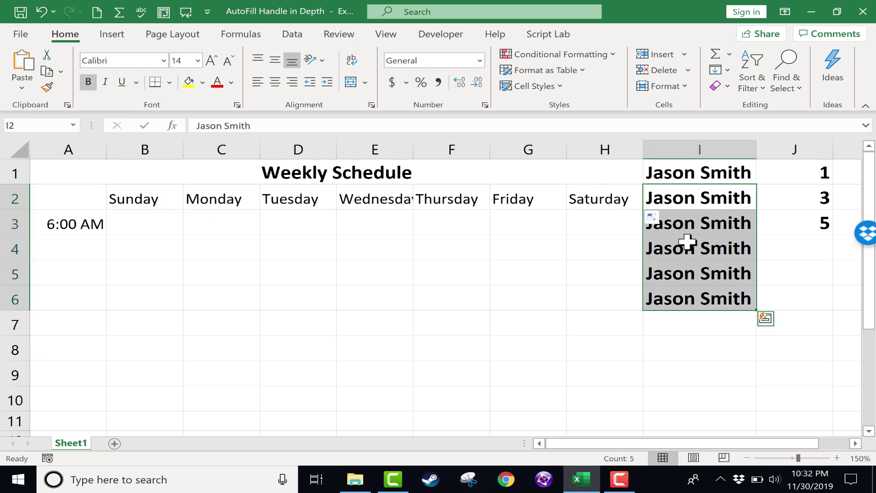
right_click(688, 242)
left_click(744, 241)
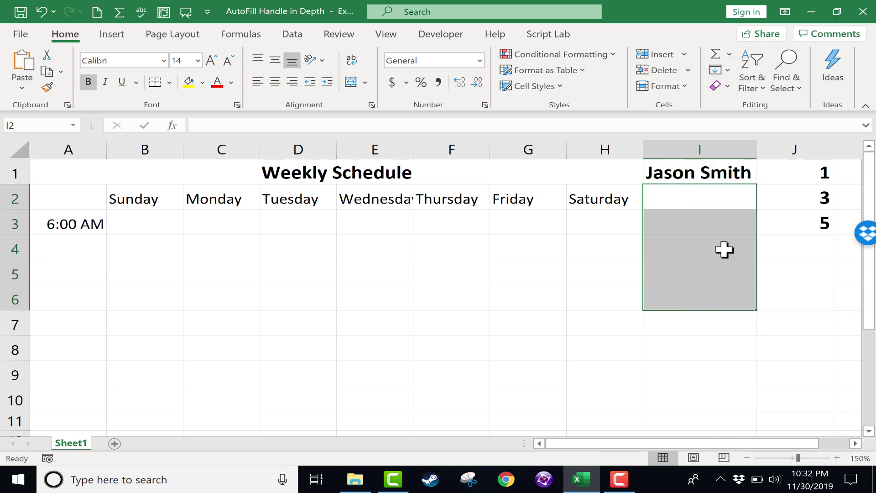
left_click(572, 288)
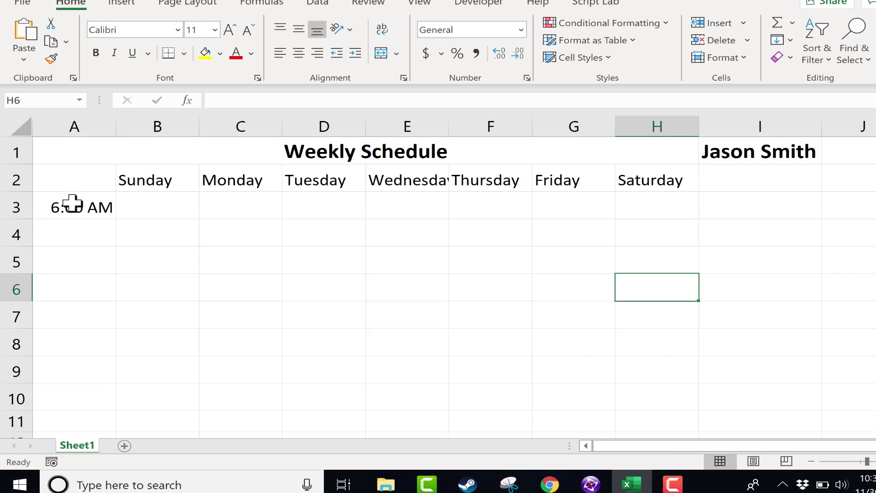
Extend the times from 6:00 AM in A3 hourly down to 10:00 PM in A19
left_click(66, 222)
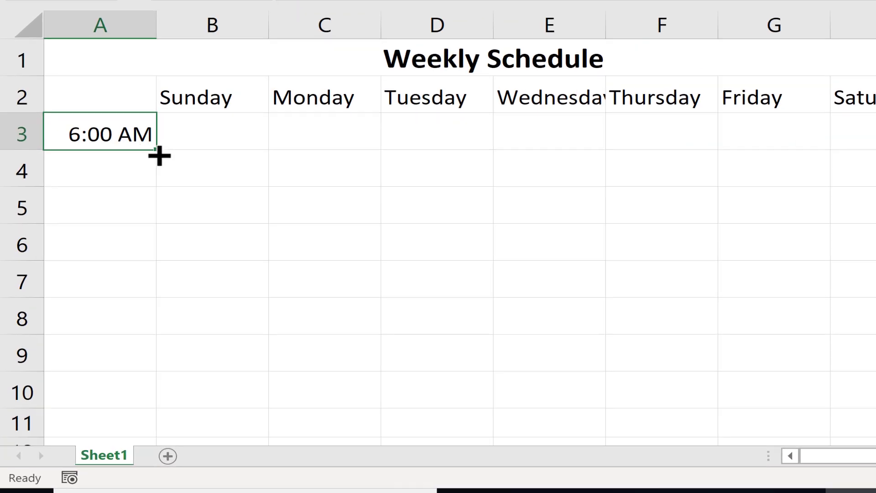
left_click_drag(156, 149, 155, 338)
scroll(242, 270, "up", 3)
scroll(221, 275, "down", 1)
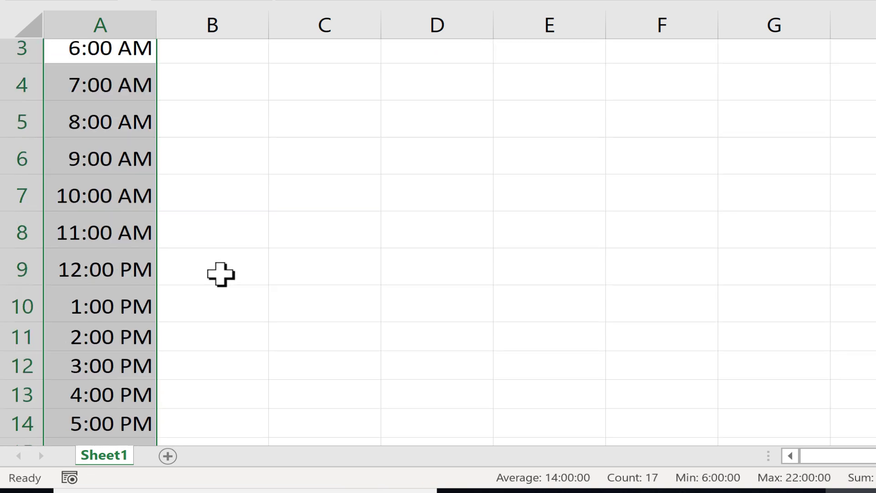
scroll(221, 274, "down", 2)
scroll(221, 251, "up", 2)
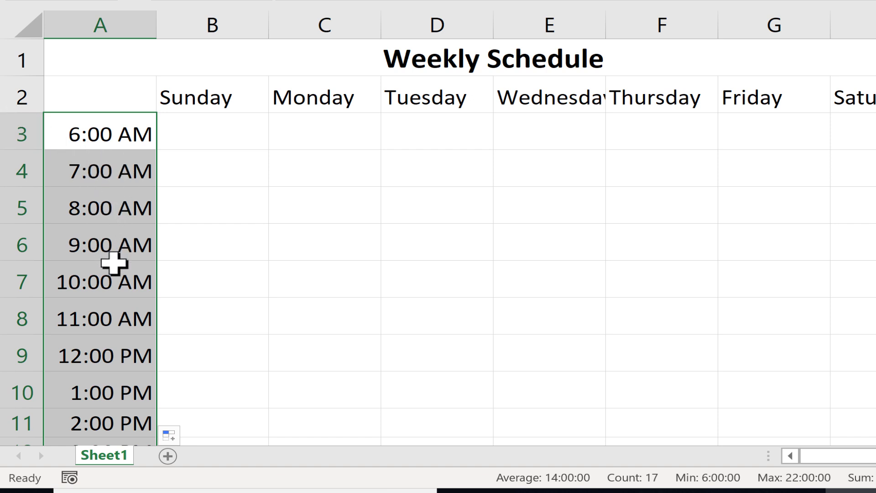
scroll(114, 271, "down", 1)
scroll(114, 272, "down", 1)
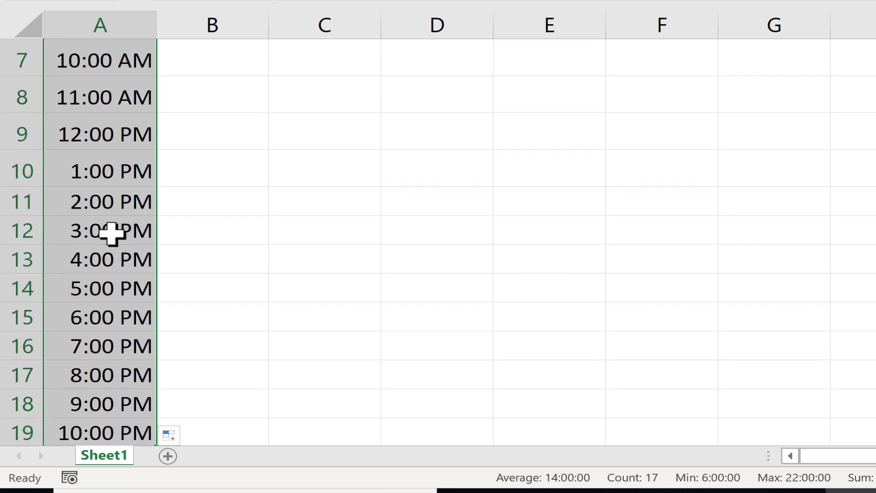
scroll(91, 236, "up", 2)
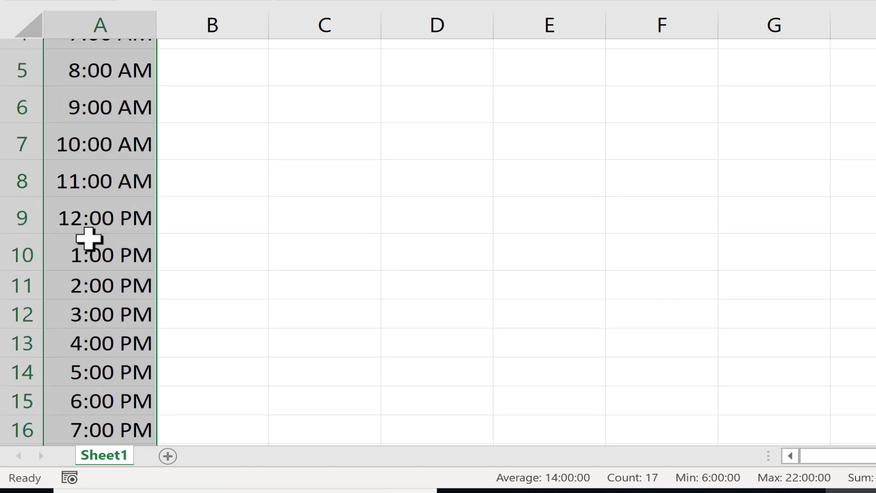
Change the time in A4 from 7:00 AM to 6:30 AM
key("Right")
key("Up")
key("Up")
key("Right")
key("Right")
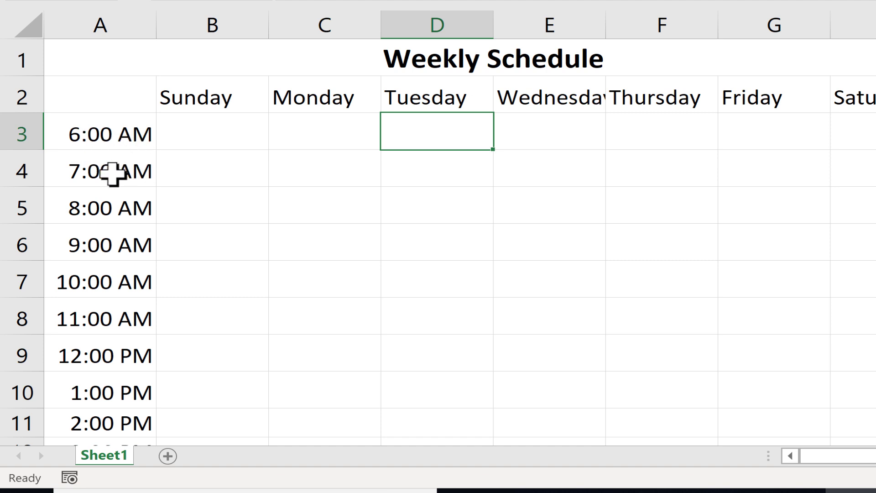
left_click(112, 174)
double_click(112, 172)
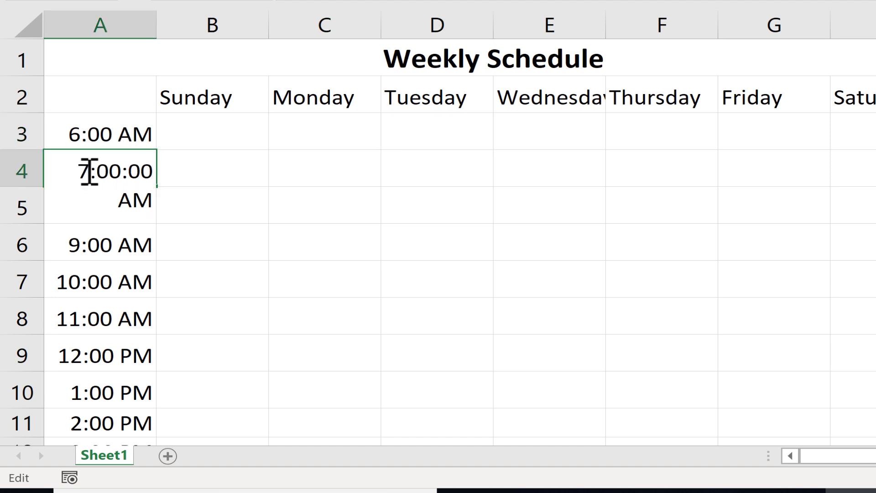
left_click_drag(78, 169, 205, 170)
type("6")
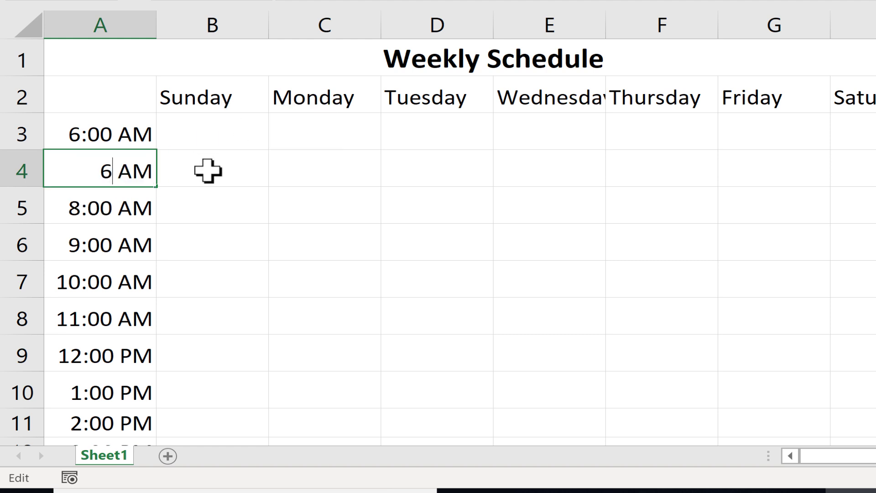
type(":30")
key("Return")
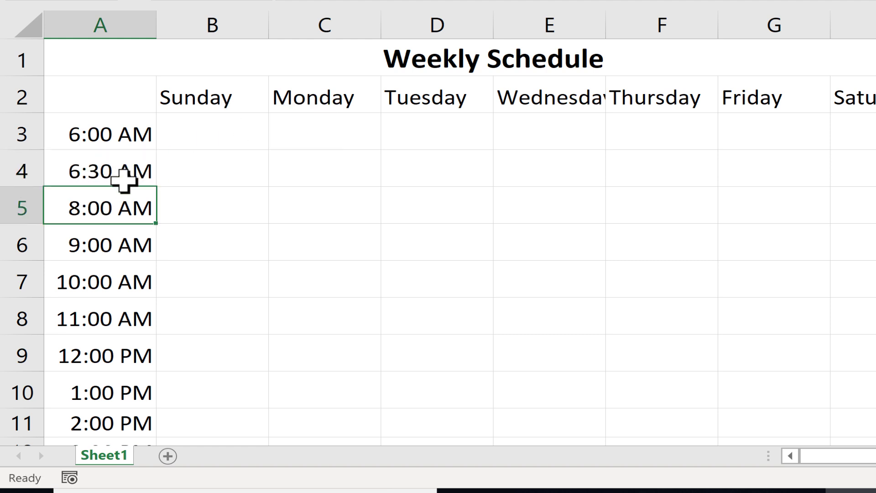
Extend the 6:00/6:30 AM pair as a half-hour series down column A
left_click_drag(102, 133, 105, 175)
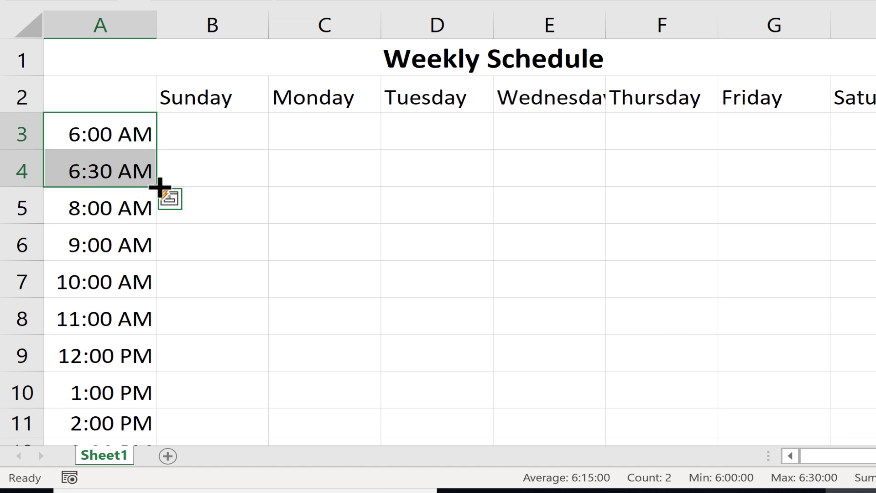
left_click_drag(160, 187, 122, 356)
scroll(120, 136, "up", 3)
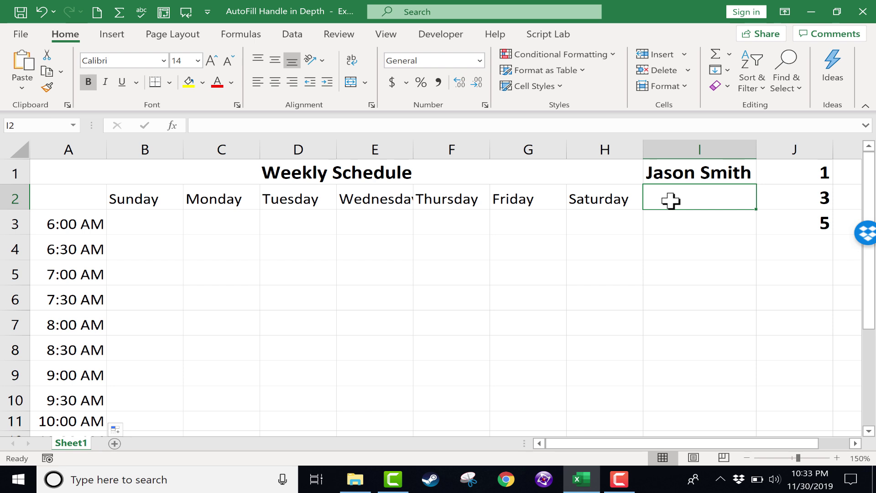
Enter Jan in I2 and fill month names down to Apr in I17
type("Jan")
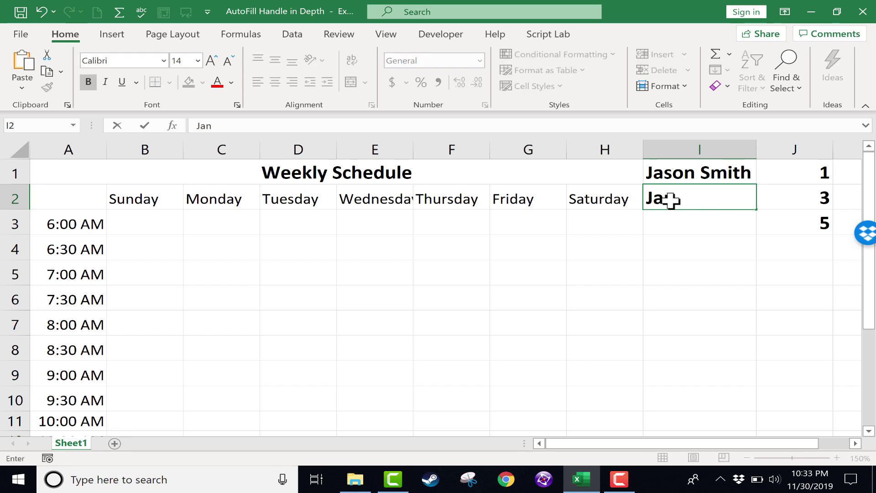
key("Return")
left_click(675, 196)
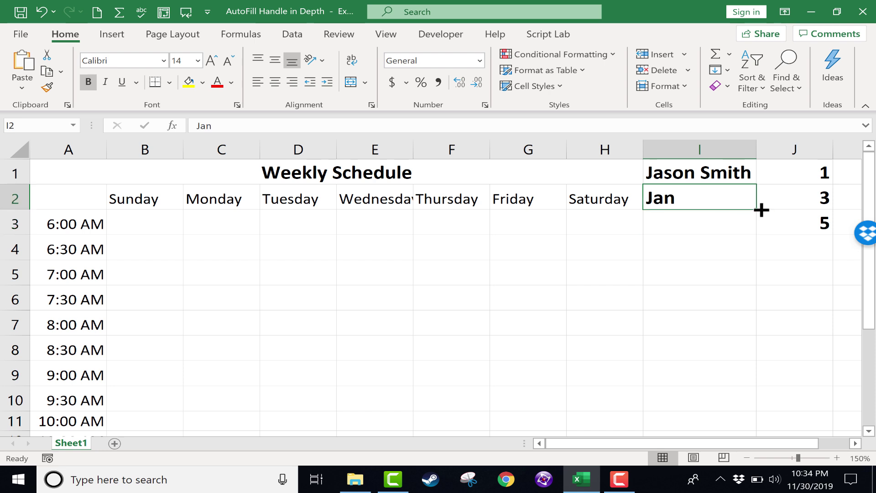
left_click_drag(756, 210, 732, 363)
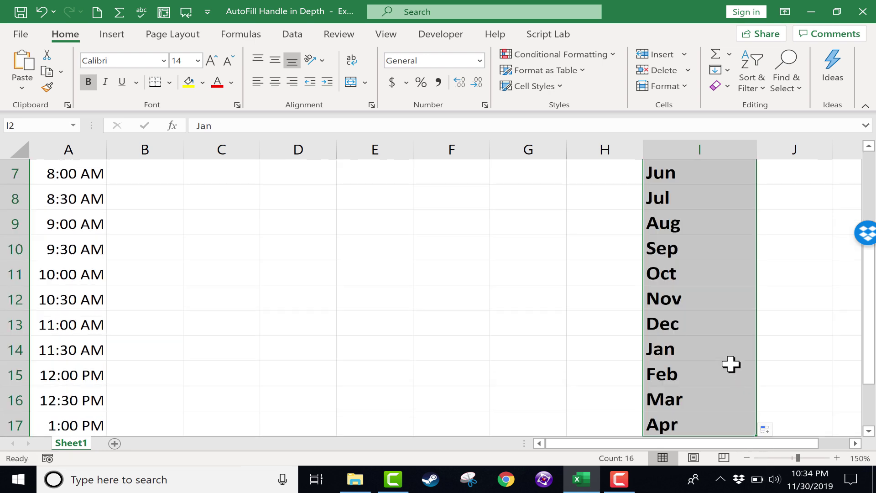
scroll(729, 338, "up", 2)
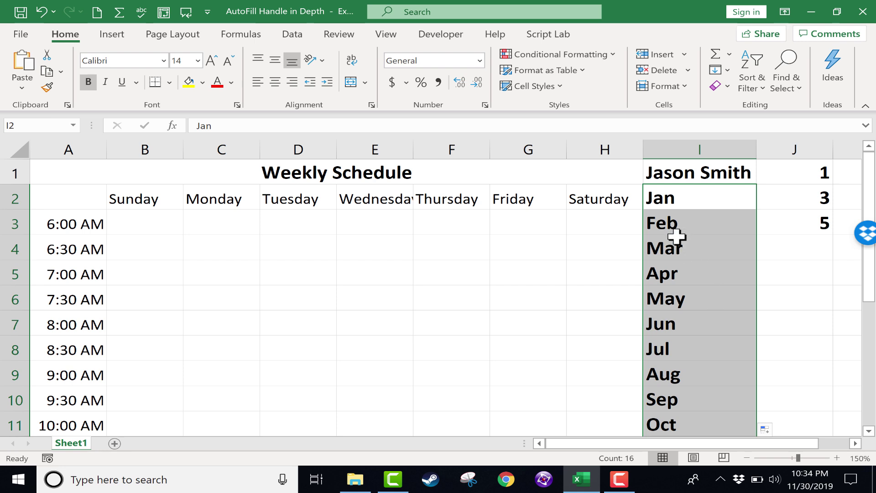
Copy Jan unchanged from I2 down column I to I13 with a Ctrl-drag
left_click(673, 196)
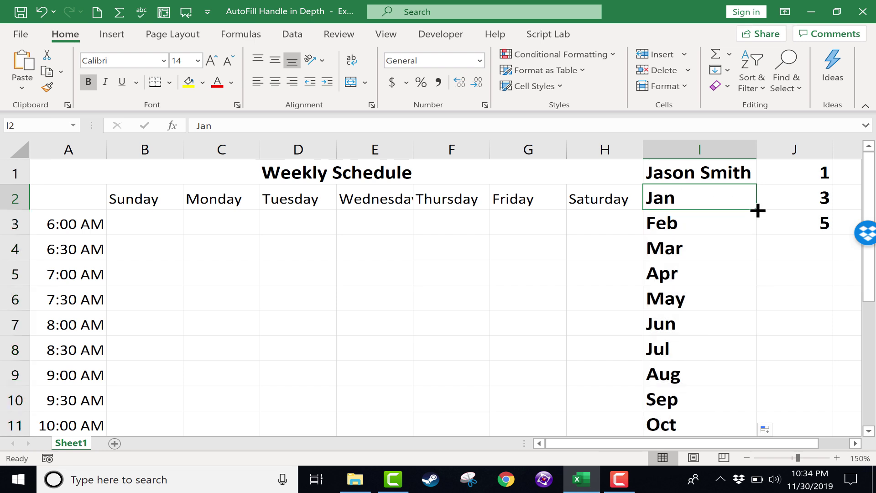
left_click_drag(757, 211, 736, 431)
scroll(716, 292, "up", 1)
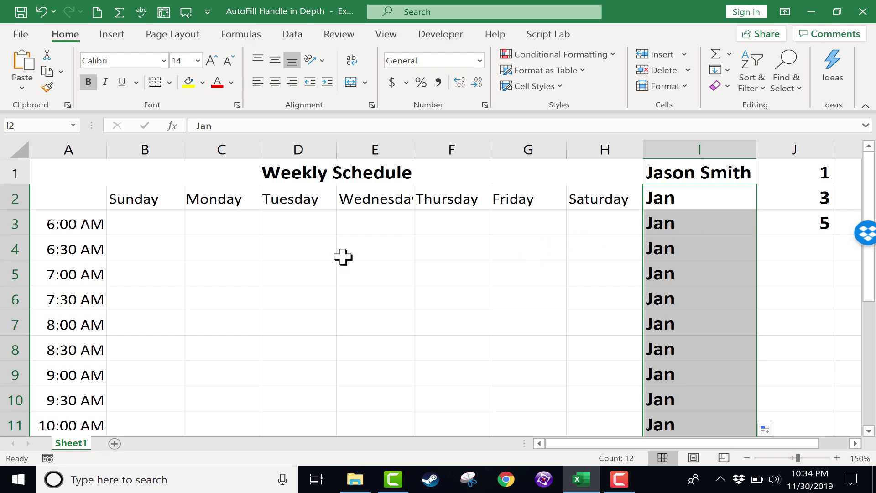
scroll(343, 257, "down", 8)
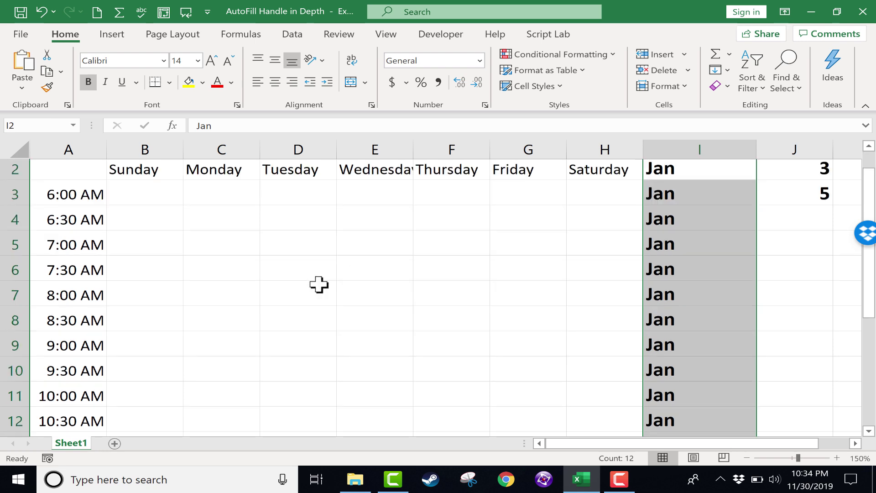
scroll(312, 288, "up", 4)
scroll(311, 288, "up", 4)
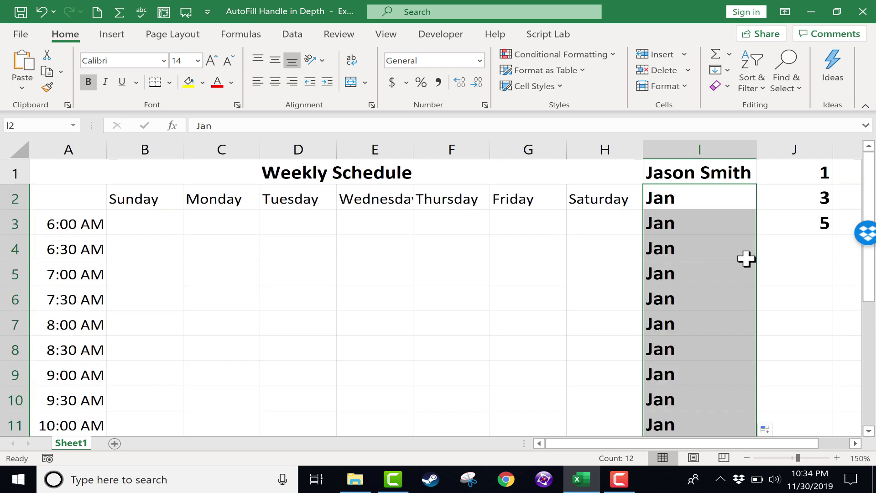
Copy the name in I1 down through I10
left_click(733, 179)
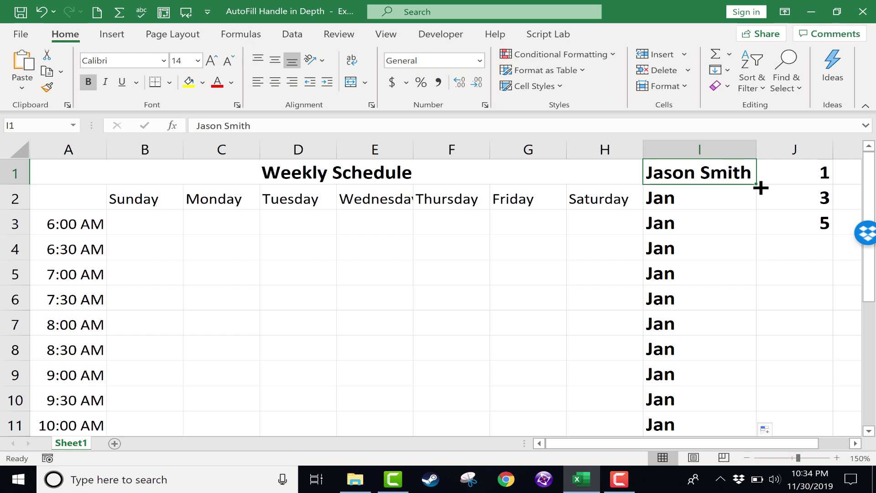
left_click_drag(760, 187, 767, 402)
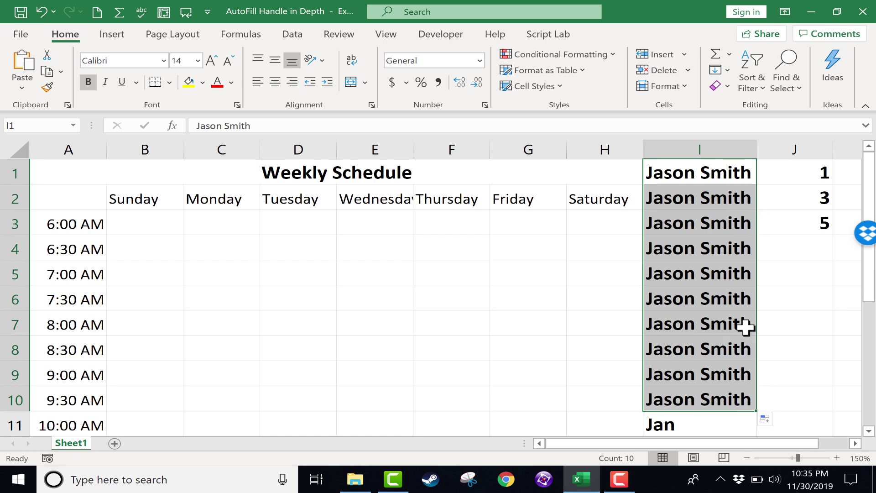
left_click_drag(771, 310, 773, 315)
Extend the odd-number series in column J from 1 down to 37 in J19
left_click_drag(786, 174, 808, 211)
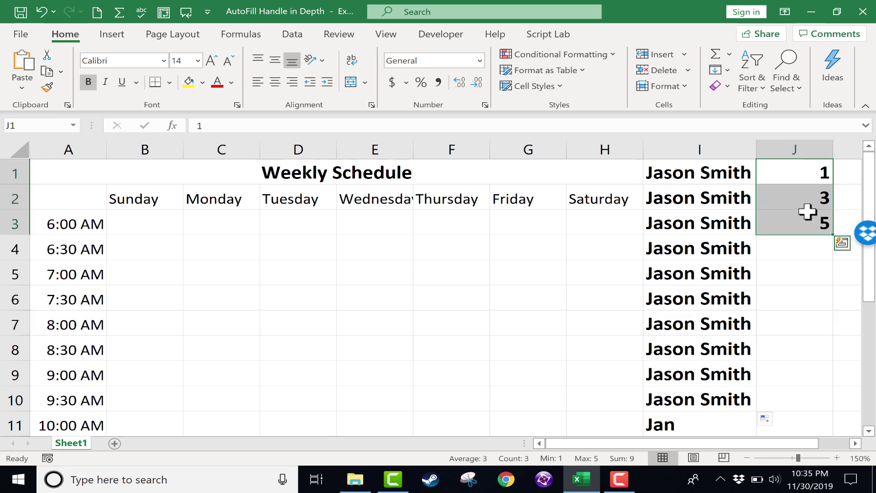
double_click(835, 236)
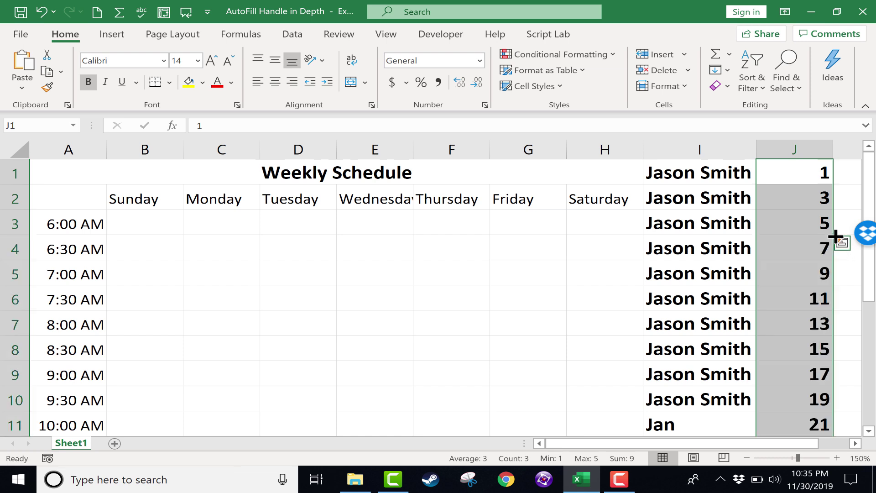
scroll(805, 276, "down", 6)
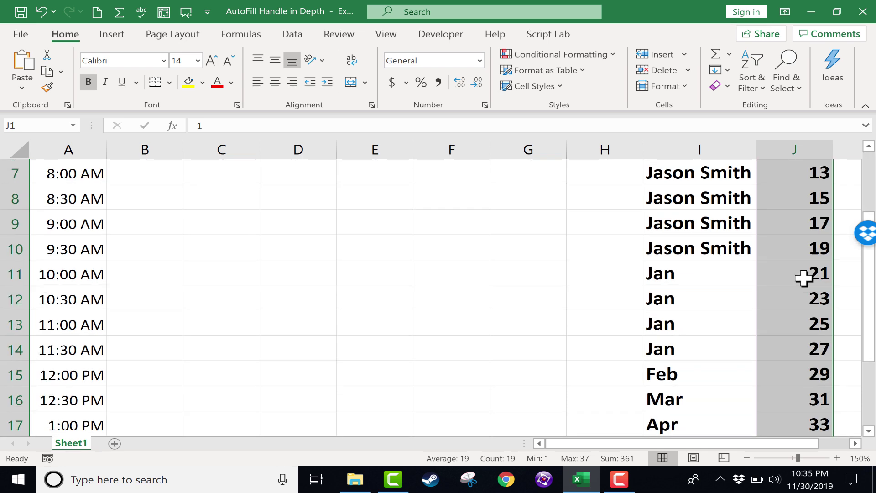
scroll(799, 272, "up", 2)
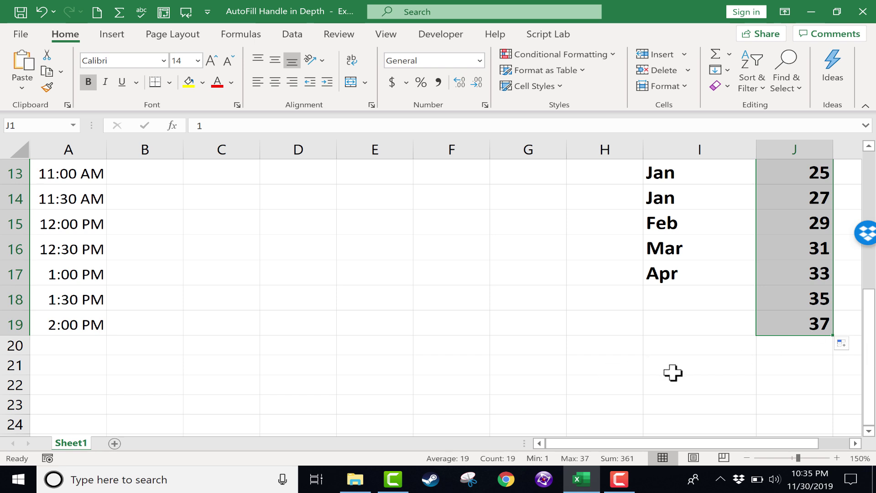
Add a new Sheet2 and enter January in cell B2
left_click(707, 382)
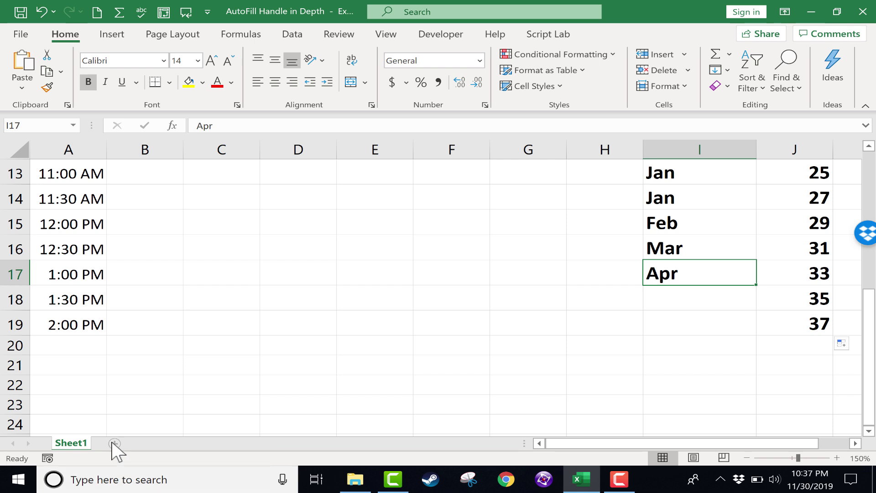
left_click(115, 443)
left_click(108, 173)
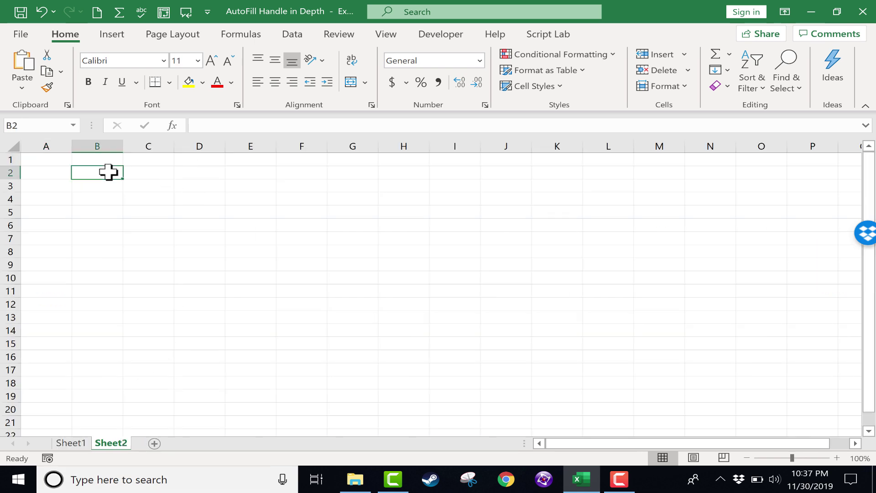
type("January")
key("Return")
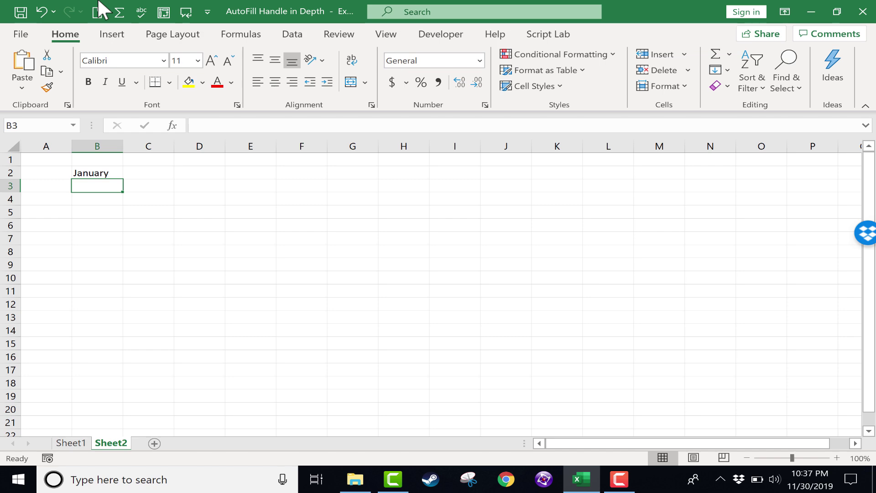
left_click(105, 173)
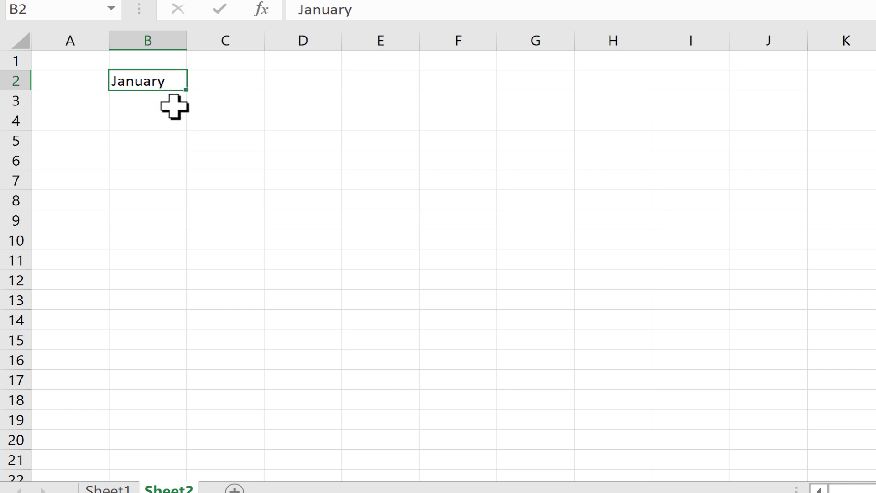
Type 'adsf', 'df' and 'dfas as asdf df' down column A, then auto-fill months from B2
left_click(80, 88)
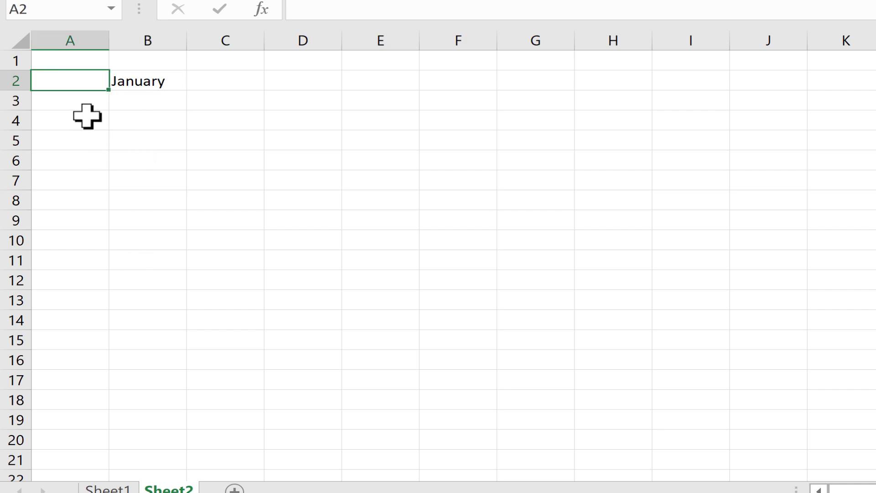
type("adsf")
key("Return")
type("df")
key("Return")
type("df")
key("Return")
type("dfas as asdf df")
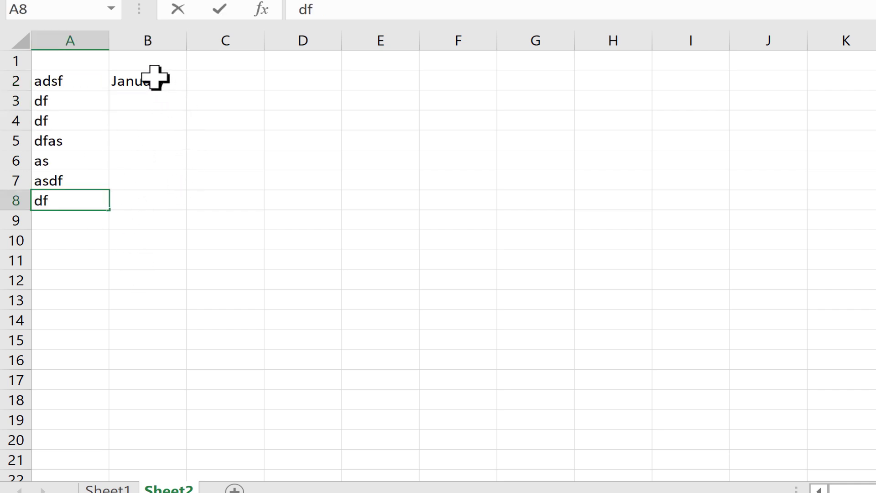
left_click(155, 78)
double_click(186, 91)
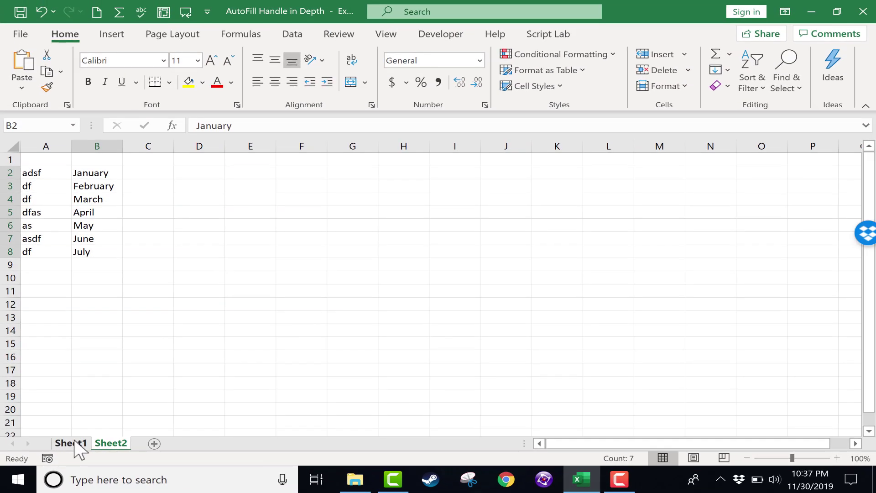
On Sheet1, extend the month list in column I with May and Jun
left_click(108, 488)
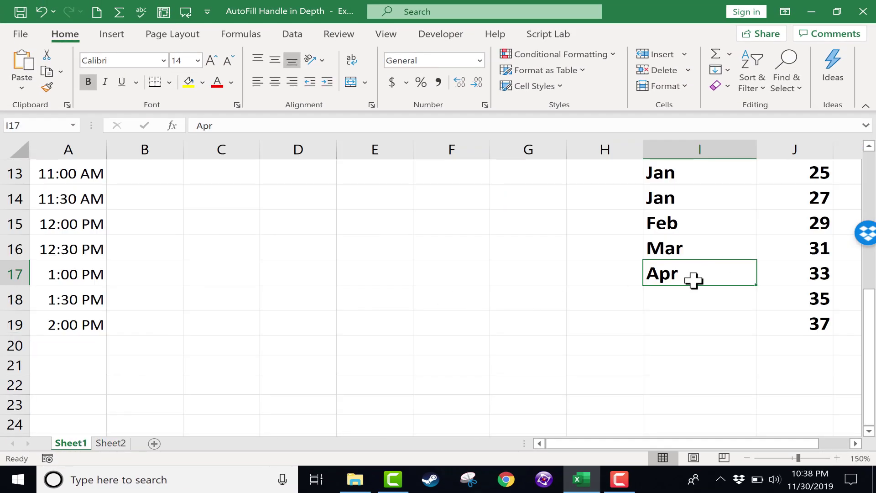
double_click(757, 286)
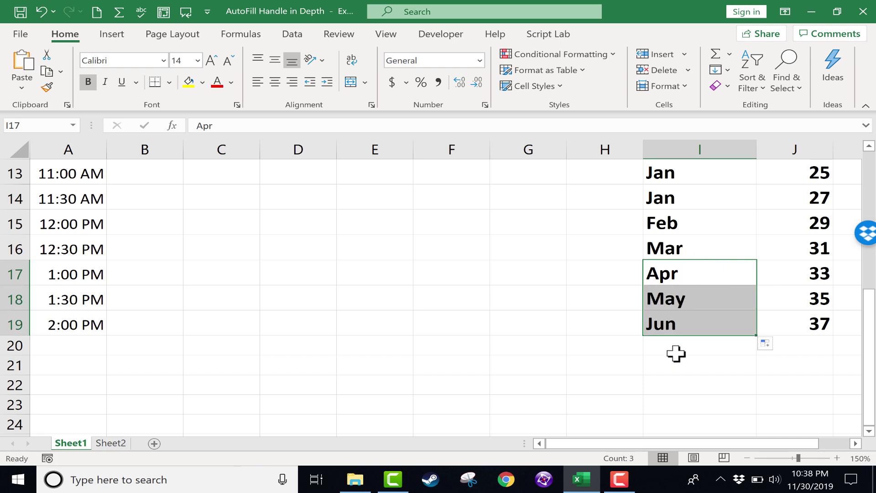
scroll(622, 333, "up", 4)
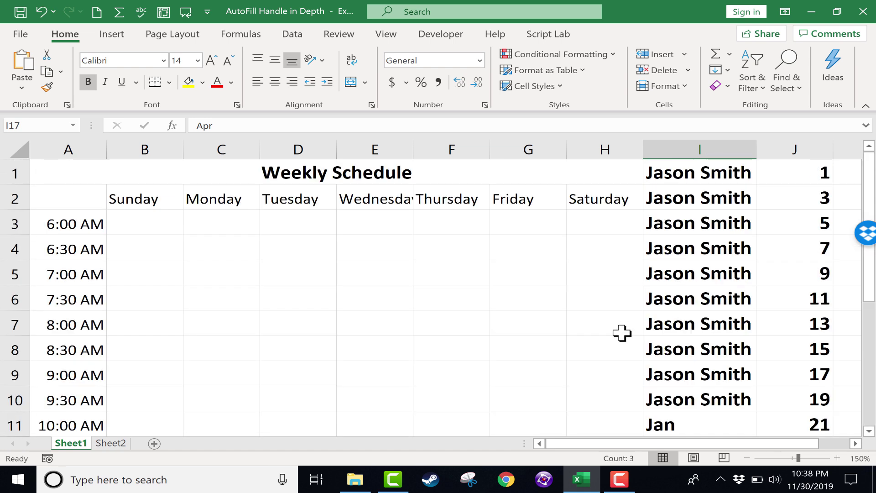
Try filling the day series down columns G and H, then undo both fills
left_click(543, 199)
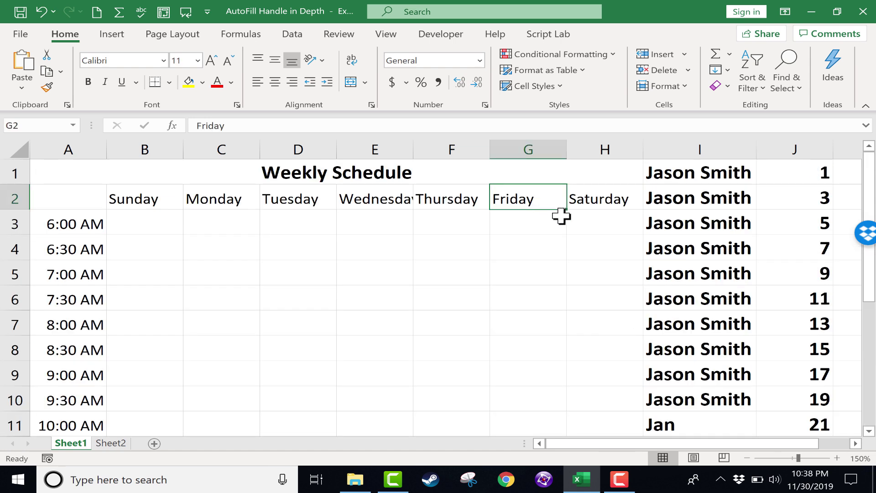
left_click_drag(569, 210, 567, 392)
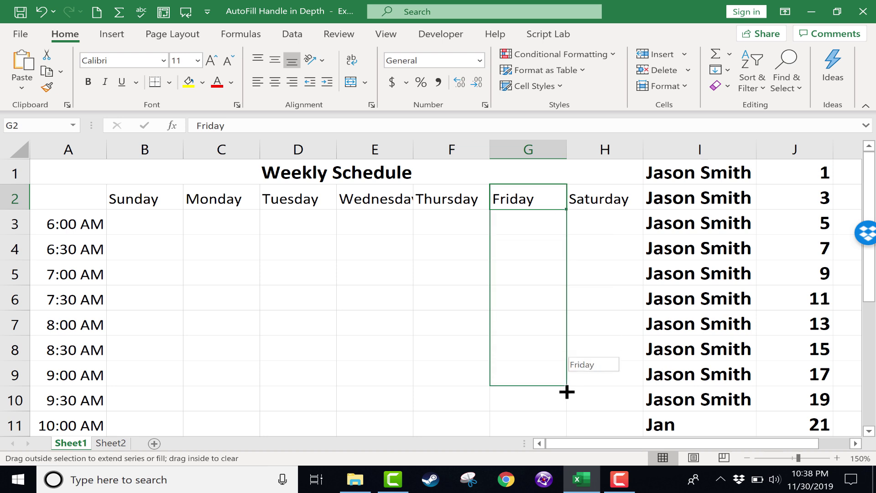
left_click_drag(566, 392, 567, 392)
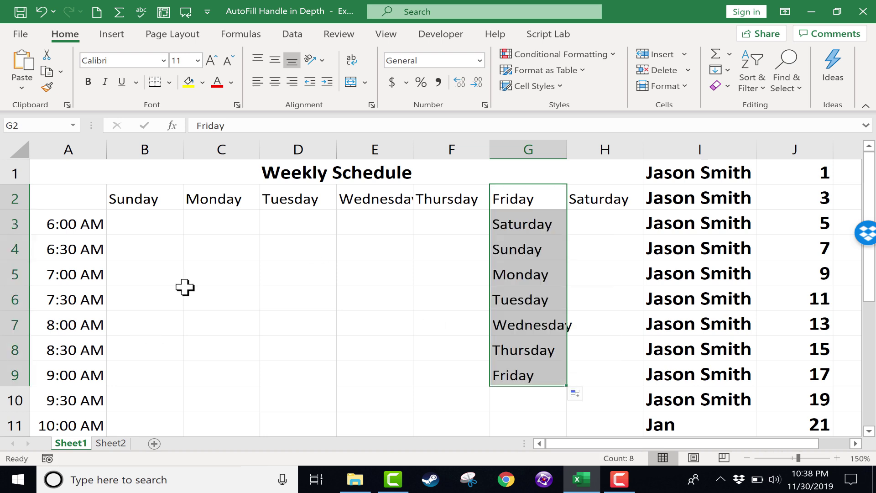
scroll(192, 290, "down", 2)
scroll(204, 292, "up", 2)
left_click(484, 279)
left_click(582, 201)
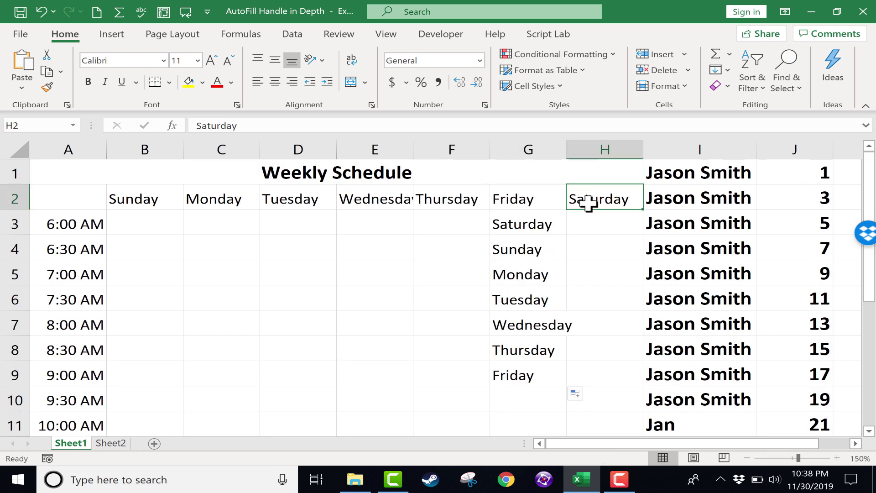
double_click(647, 209)
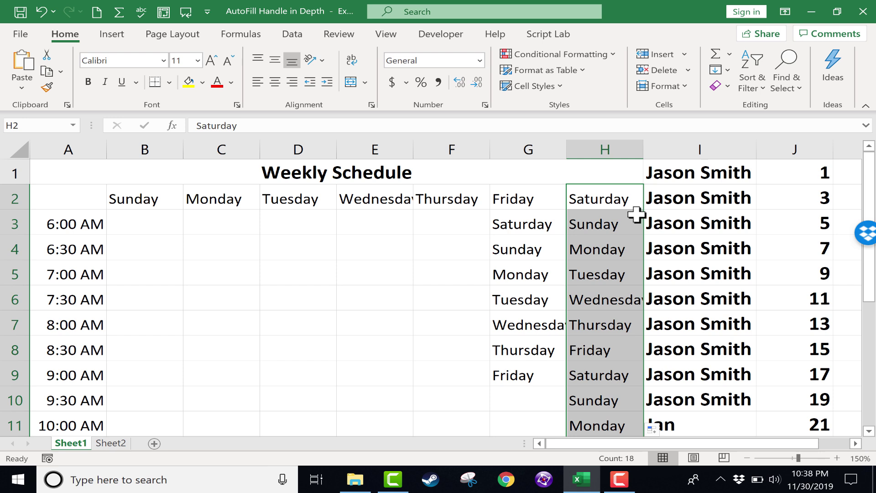
key("ctrl+z")
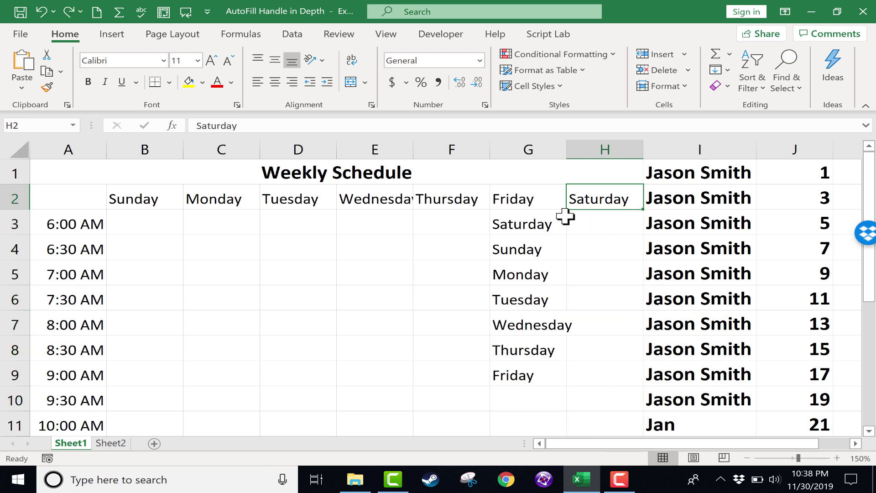
key("ctrl+z")
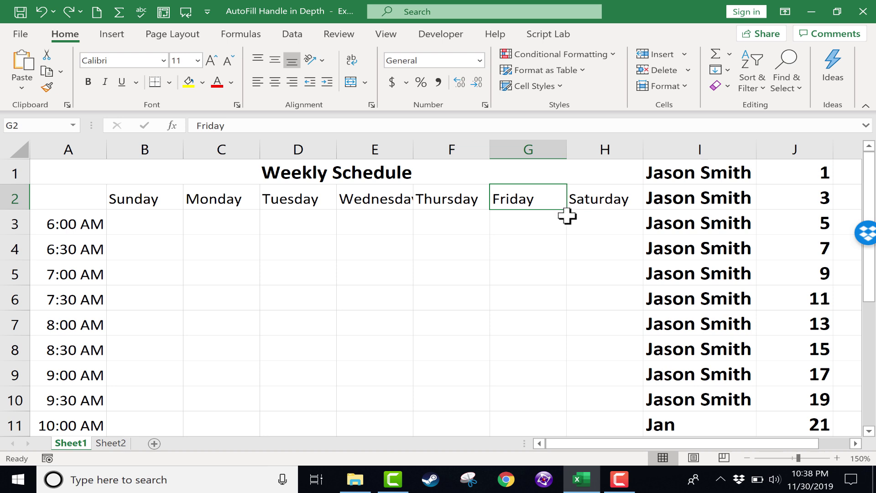
Copy Friday unchanged from G2 down to G10
left_click_drag(569, 211, 599, 411)
left_click(610, 199)
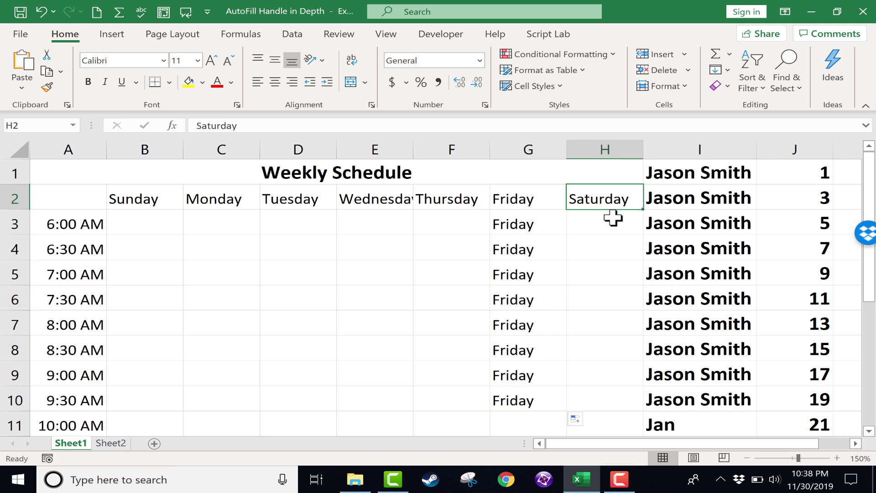
left_click(611, 245)
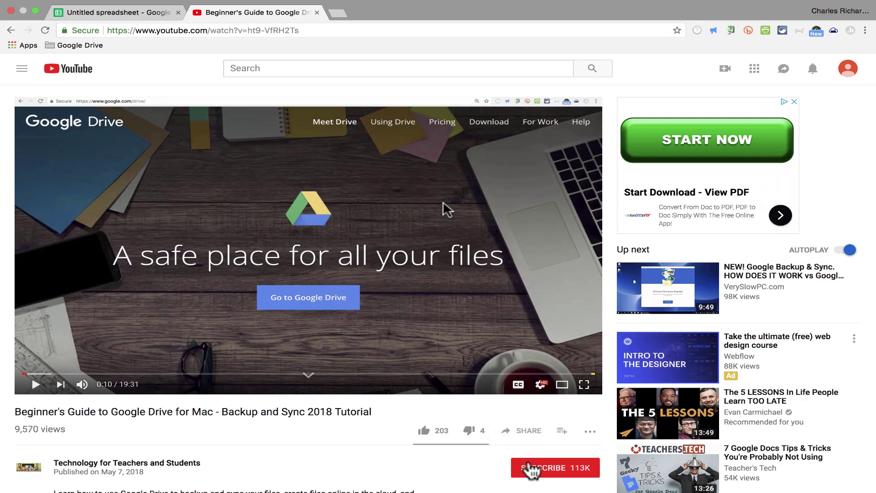
Subscribe to the Technology for Teachers and Students channel and turn on its notification bell
left_click(539, 469)
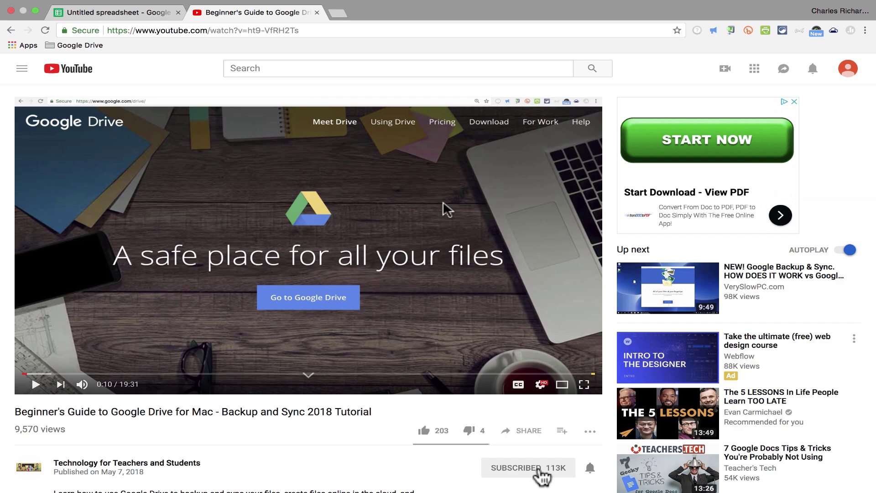
scroll(575, 411, "down", 5)
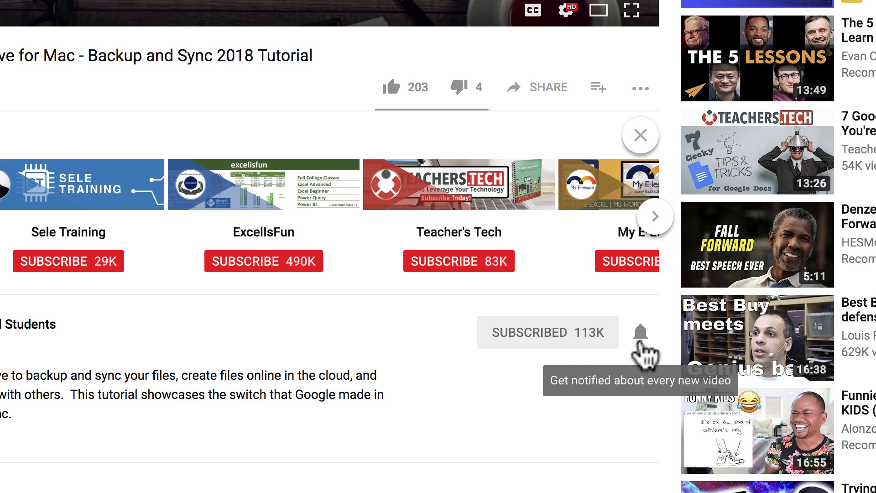
left_click(640, 340)
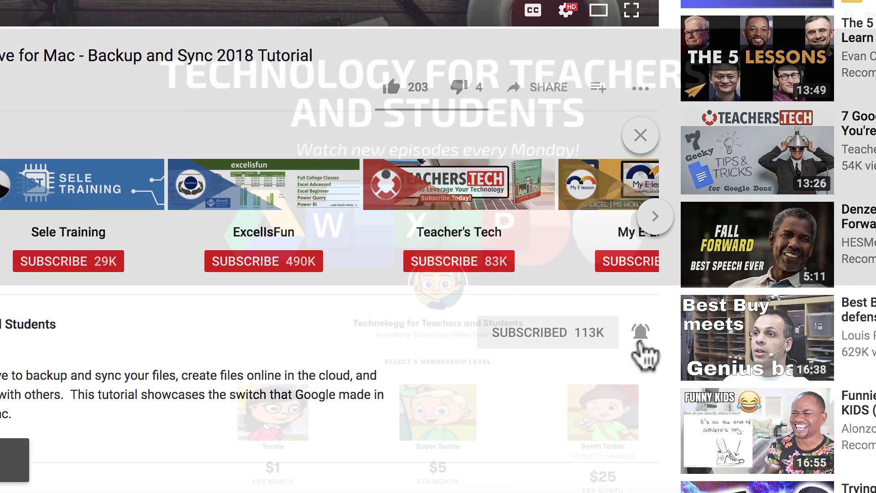